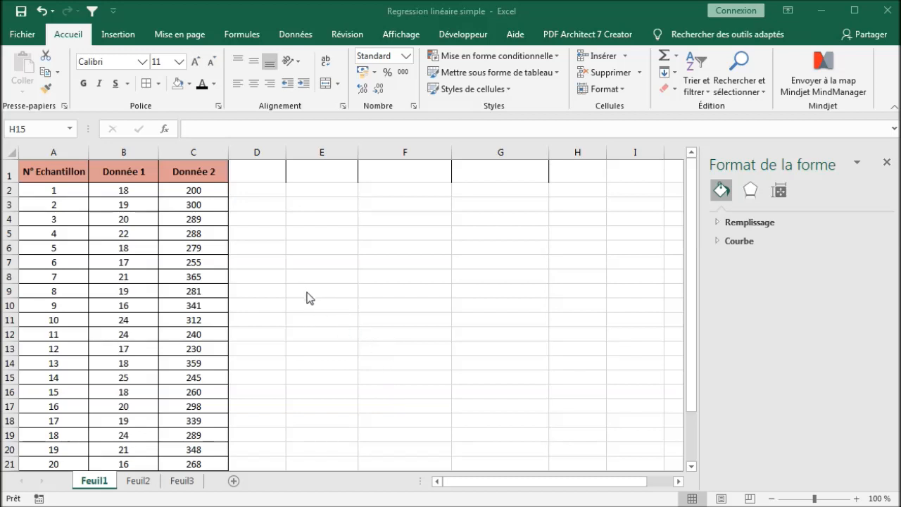
pyautogui.click(194, 191)
pyautogui.moveTo(195, 171); pyautogui.dragTo(190, 433)
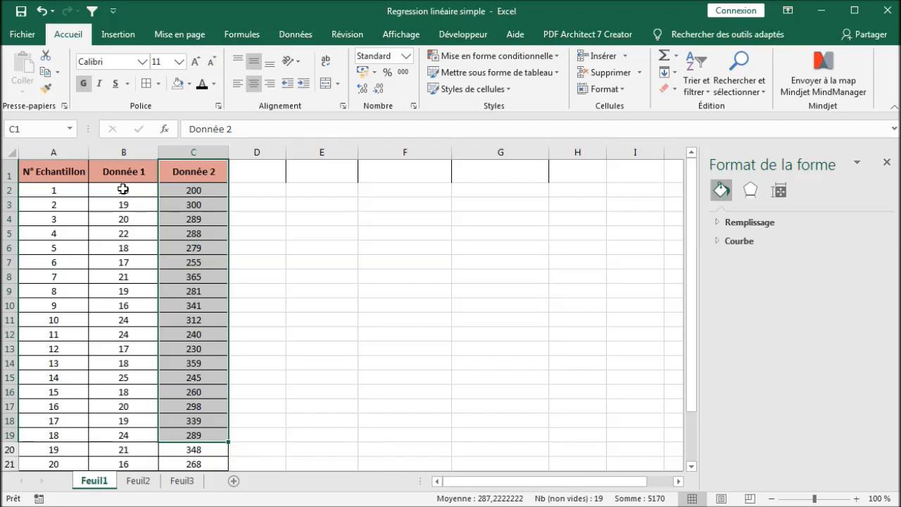
pyautogui.moveTo(123, 188); pyautogui.dragTo(124, 349)
pyautogui.click(408, 308)
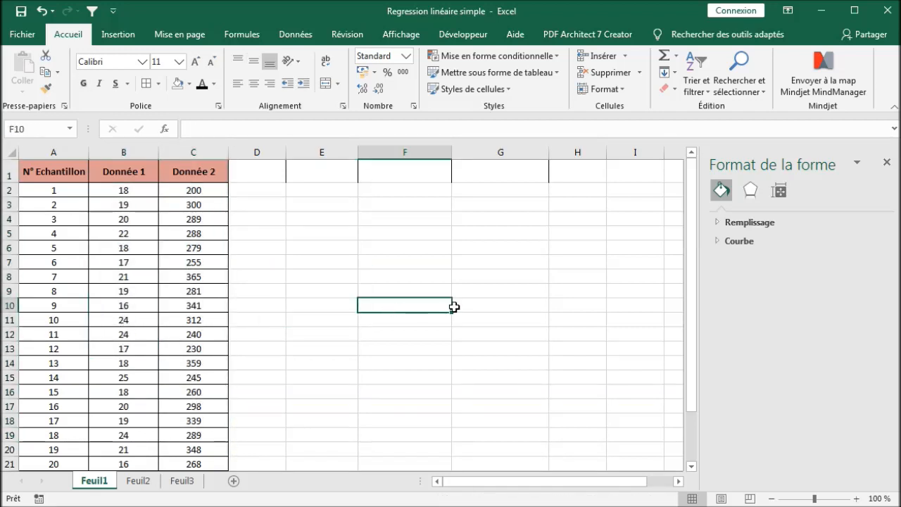
# Step: Close the shape formatting pane and insert an empty markers-only scatter chart beside the data table
pyautogui.click(884, 163)
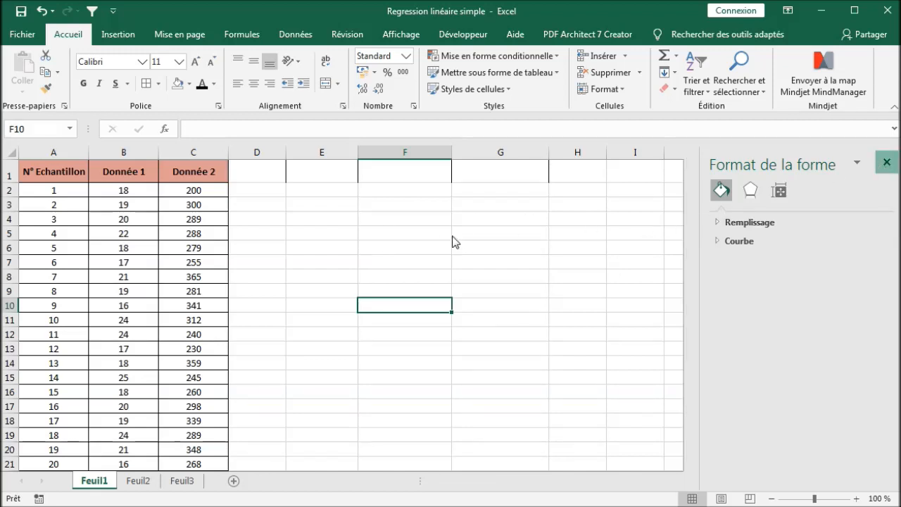
pyautogui.click(385, 244)
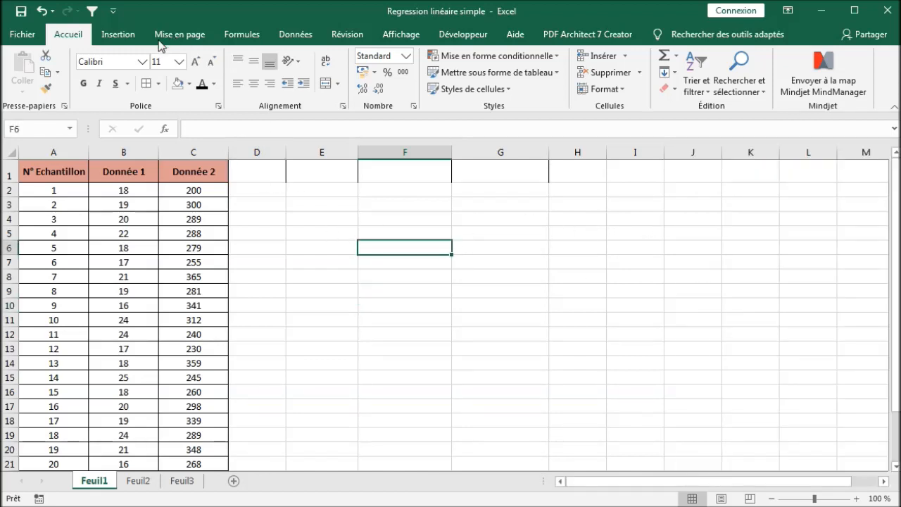
pyautogui.click(120, 34)
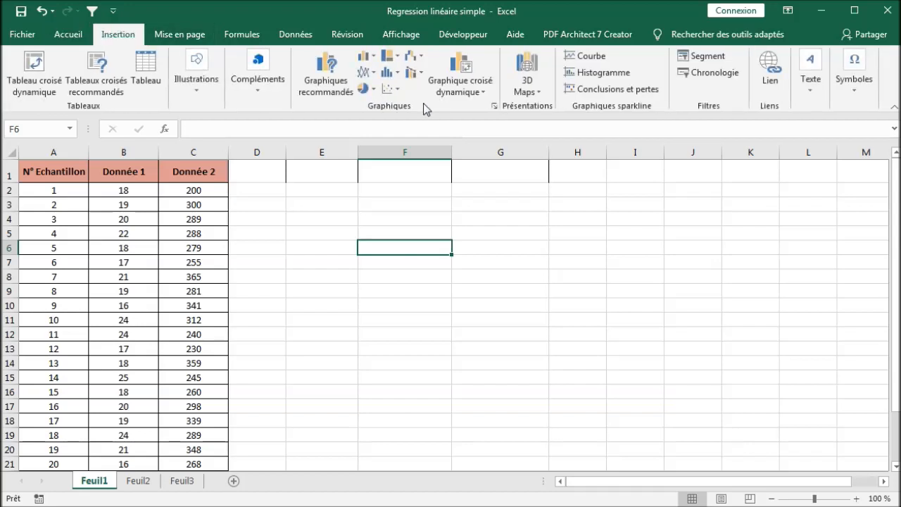
pyautogui.click(388, 89)
pyautogui.click(401, 140)
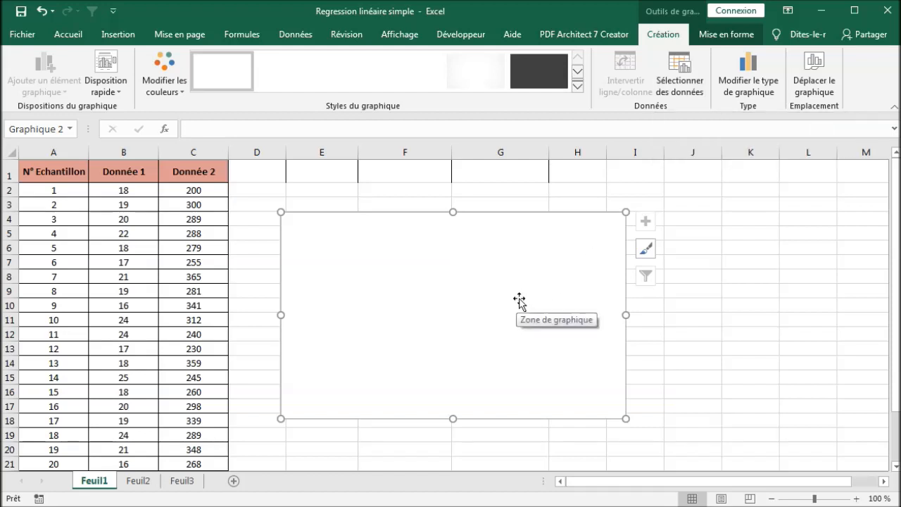
# Step: Add a new data series named "Test" to the empty scatter chart's data source
pyautogui.click(674, 91)
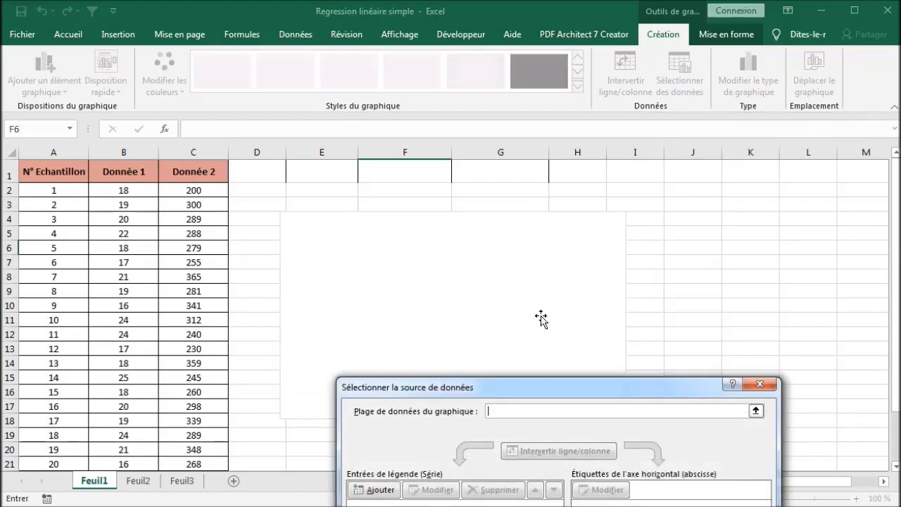
pyautogui.moveTo(547, 383); pyautogui.dragTo(561, 217)
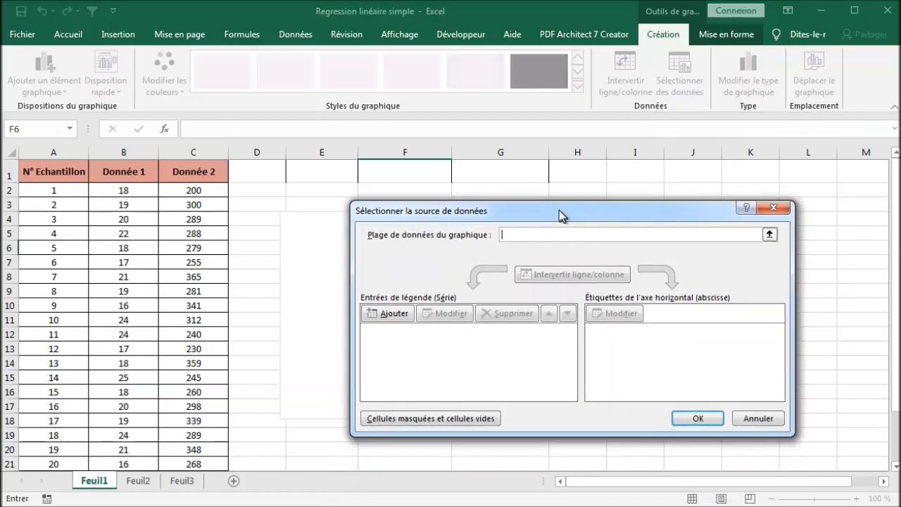
pyautogui.click(400, 315)
pyautogui.moveTo(529, 435); pyautogui.dragTo(641, 282)
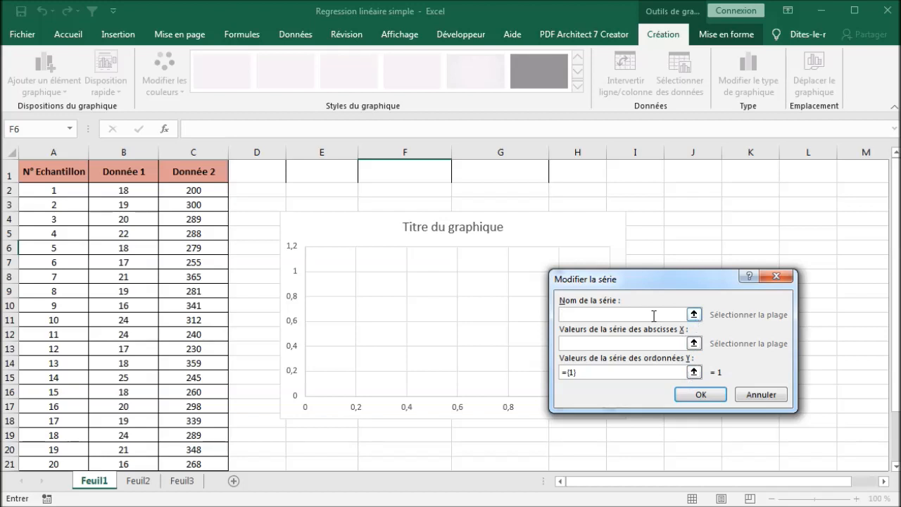
pyautogui.write('et')
# Step: Set the Test series' X values to Feuil1 B2:B21 and its Y values to C2:C21, and apply the data source
pyautogui.click(694, 343)
pyautogui.moveTo(123, 190); pyautogui.dragTo(125, 398)
pyautogui.click(780, 303)
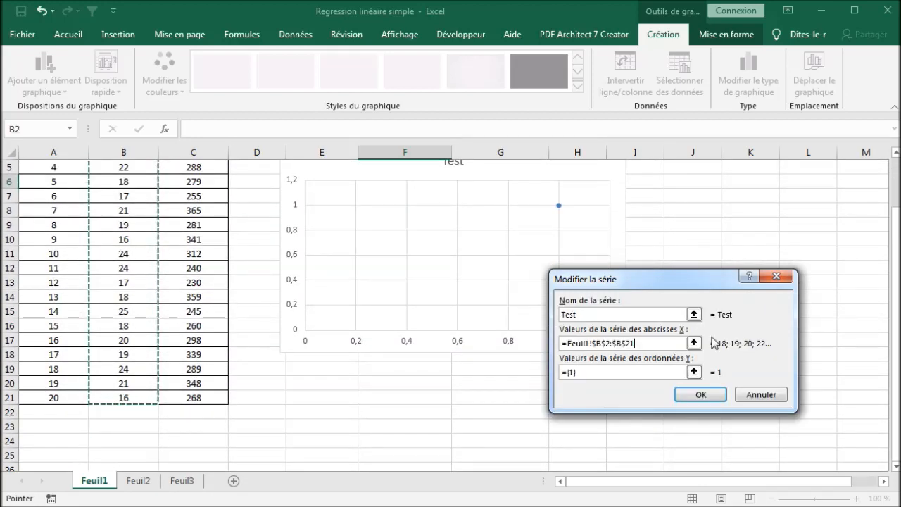
pyautogui.click(695, 373)
pyautogui.scroll(2, 215, 284)
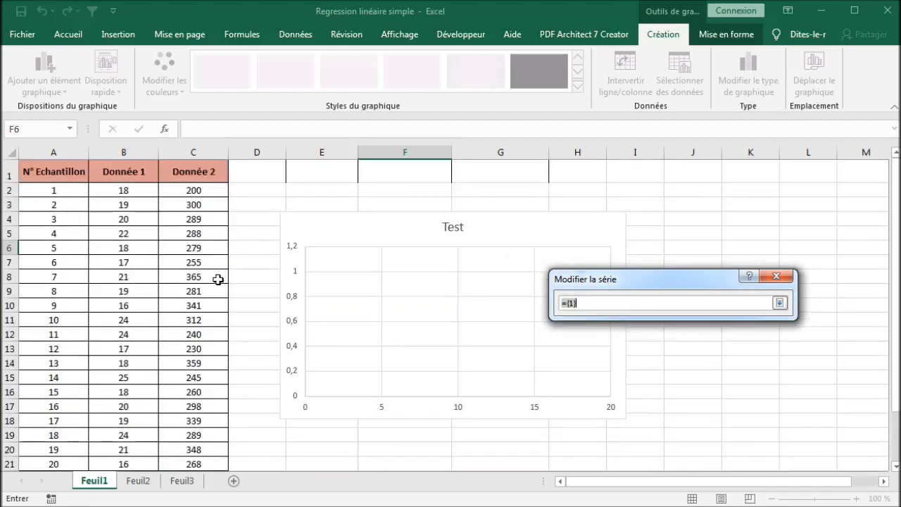
pyautogui.moveTo(194, 189); pyautogui.dragTo(190, 394)
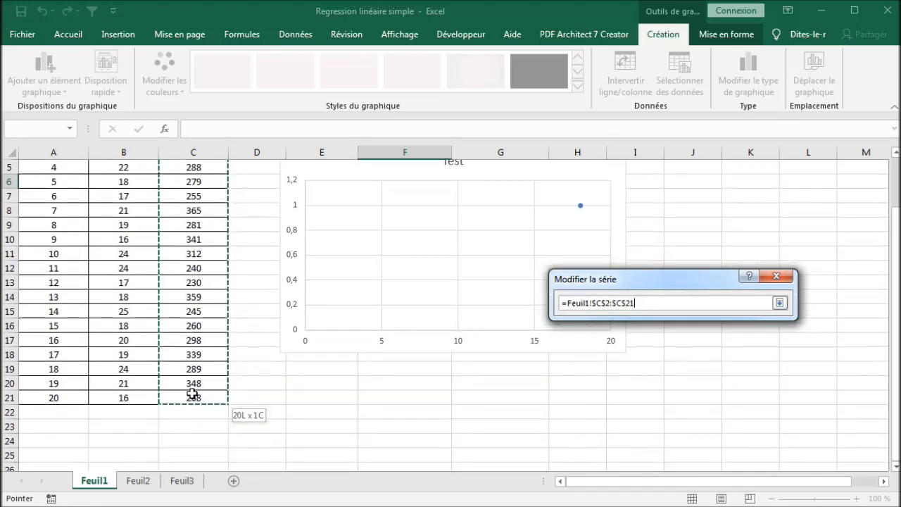
pyautogui.click(779, 303)
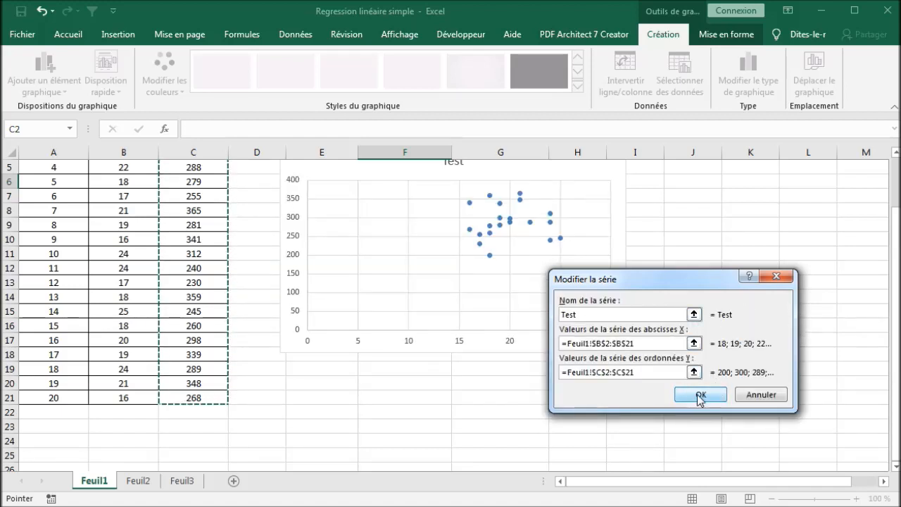
pyautogui.click(700, 395)
pyautogui.click(697, 418)
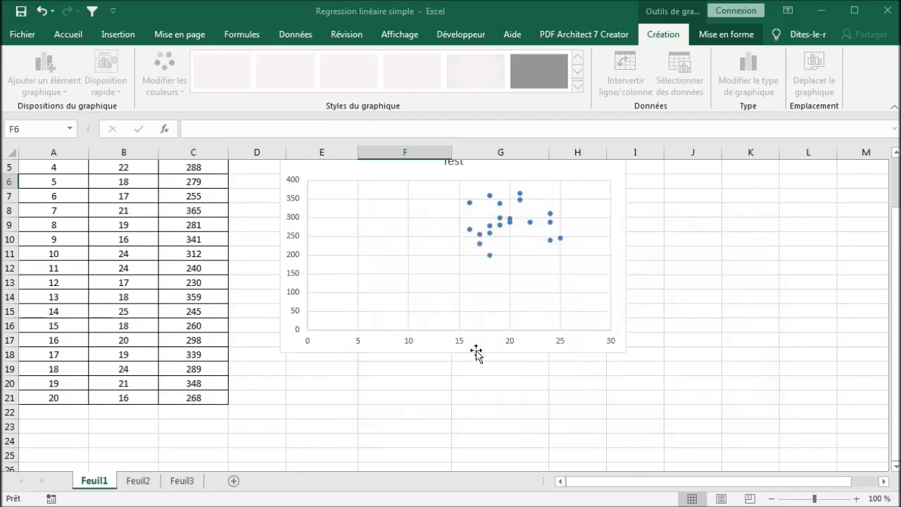
# Step: Set the minimum bound of the scatter chart's horizontal axis to 5
pyautogui.click(360, 344)
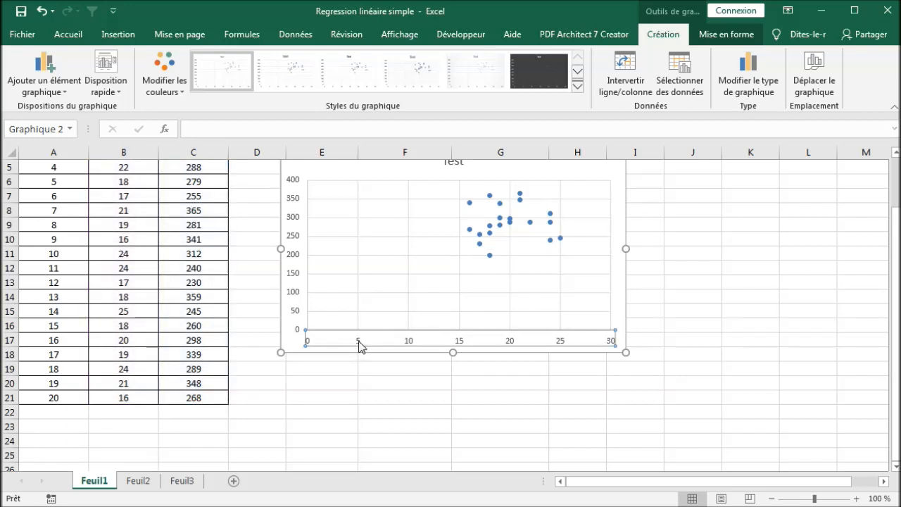
pyautogui.rightClick(359, 344)
pyautogui.click(447, 496)
pyautogui.hotkey('ctrl', '1')
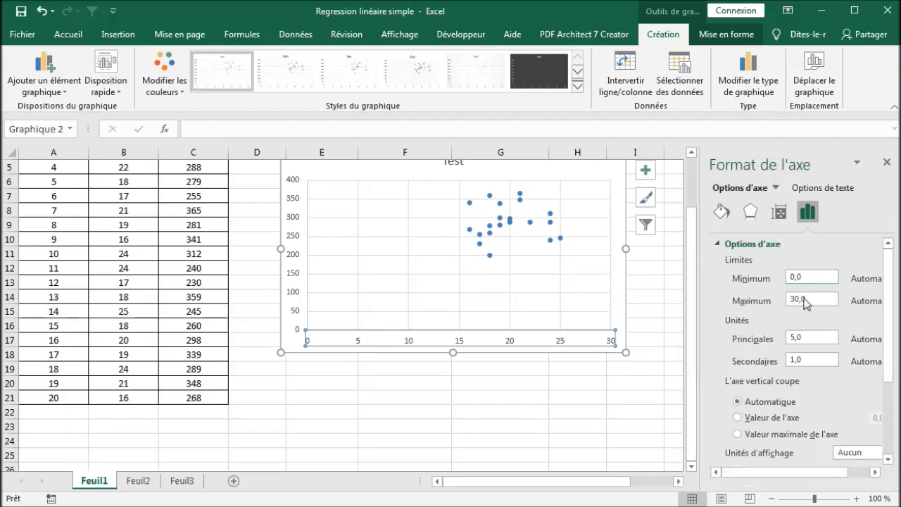
pyautogui.click(793, 277)
pyautogui.press('Delete')
pyautogui.press('Delete')
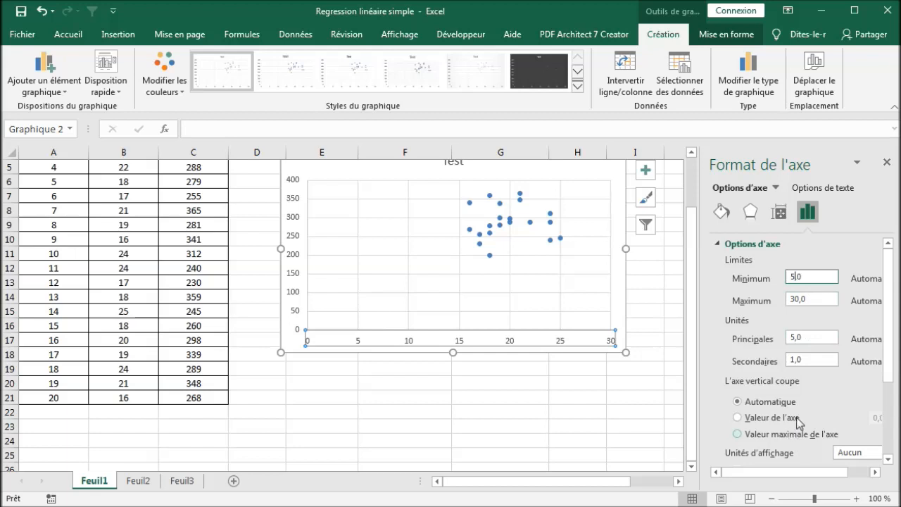
pyautogui.click(813, 300)
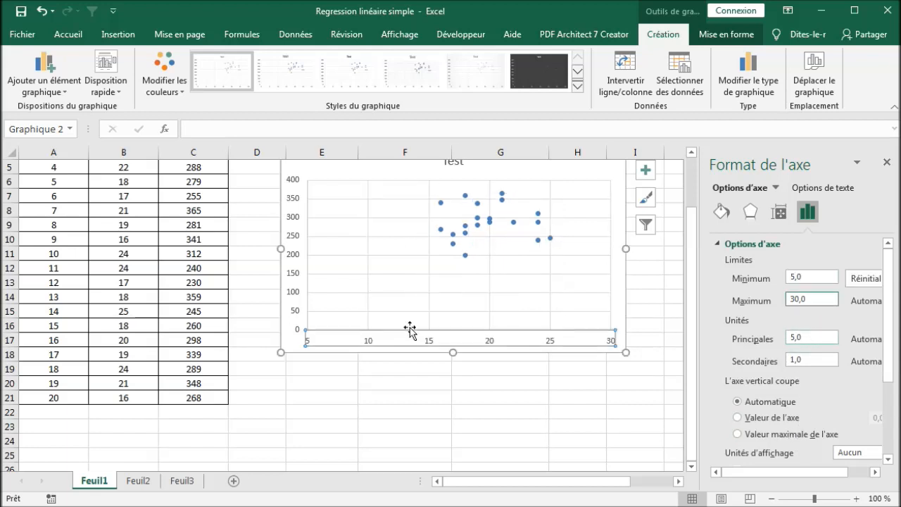
pyautogui.click(400, 386)
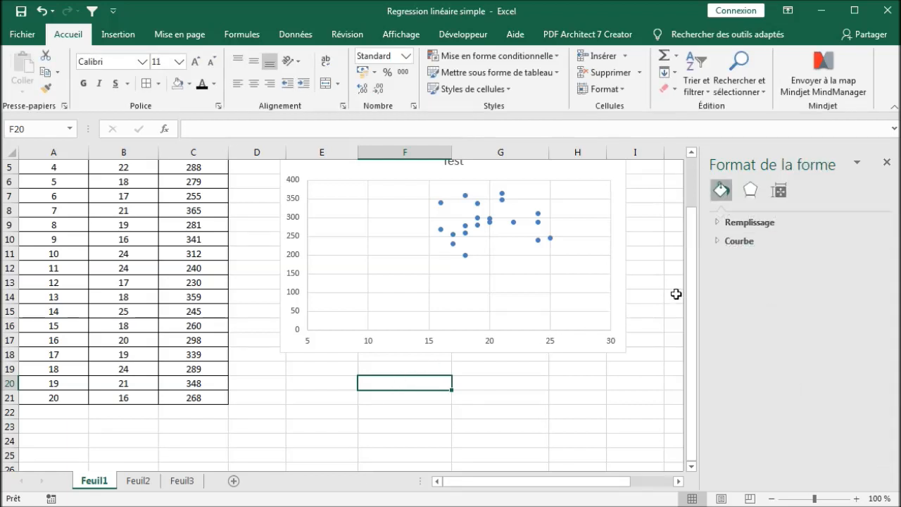
# Step: Set the minimum bound of the scatter chart's vertical axis to 100
pyautogui.scroll(1, 676, 294)
pyautogui.click(294, 286)
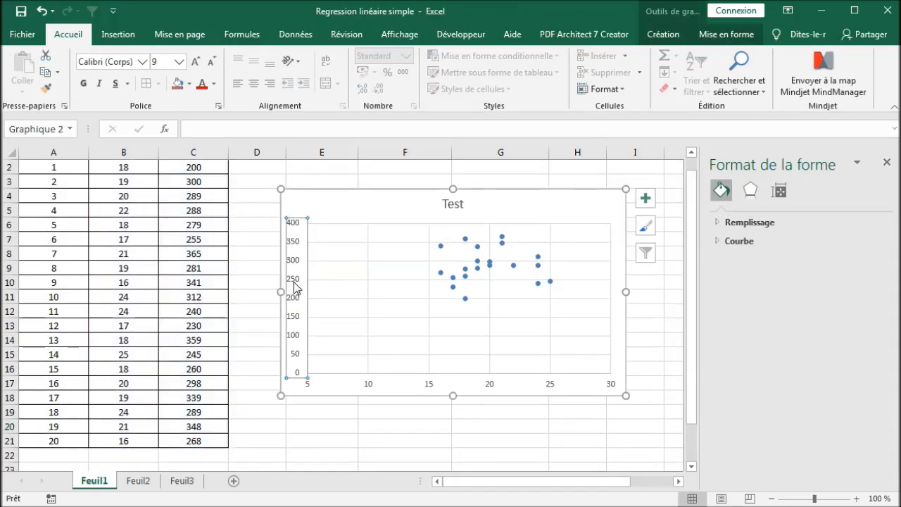
pyautogui.rightClick(295, 285)
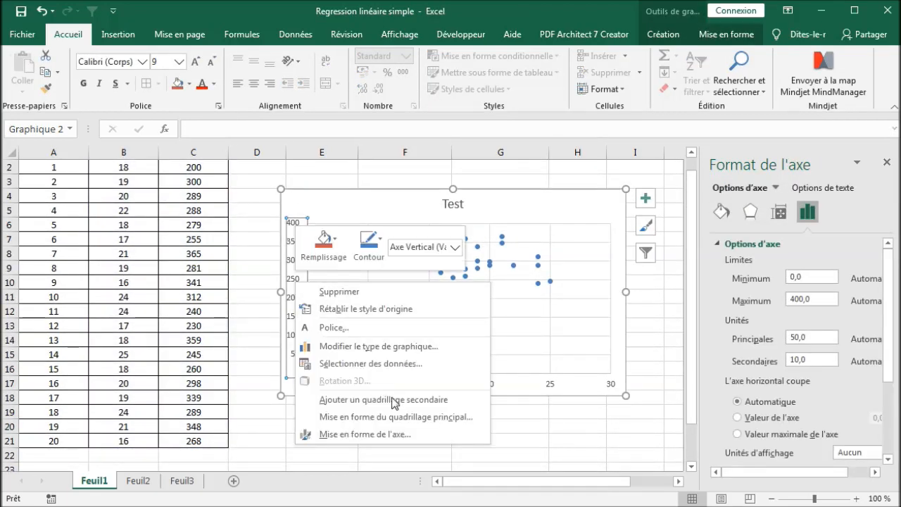
pyautogui.click(402, 434)
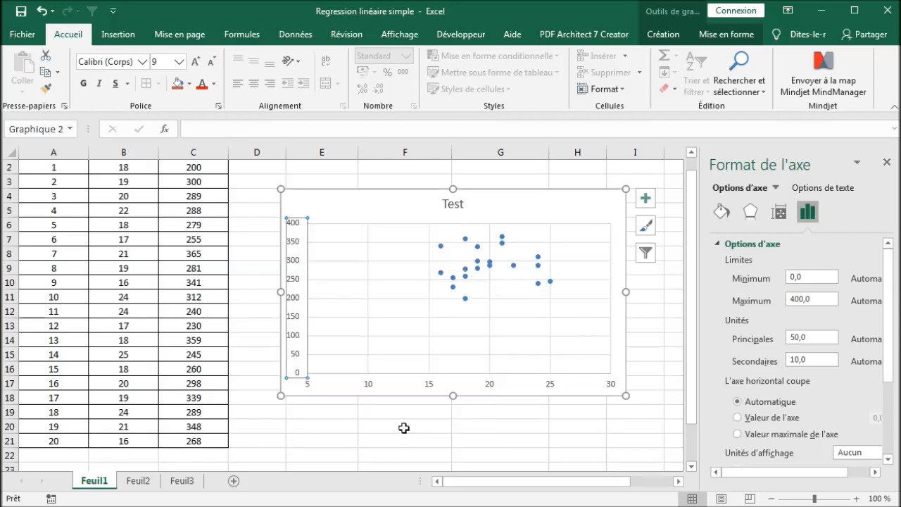
pyautogui.click(795, 279)
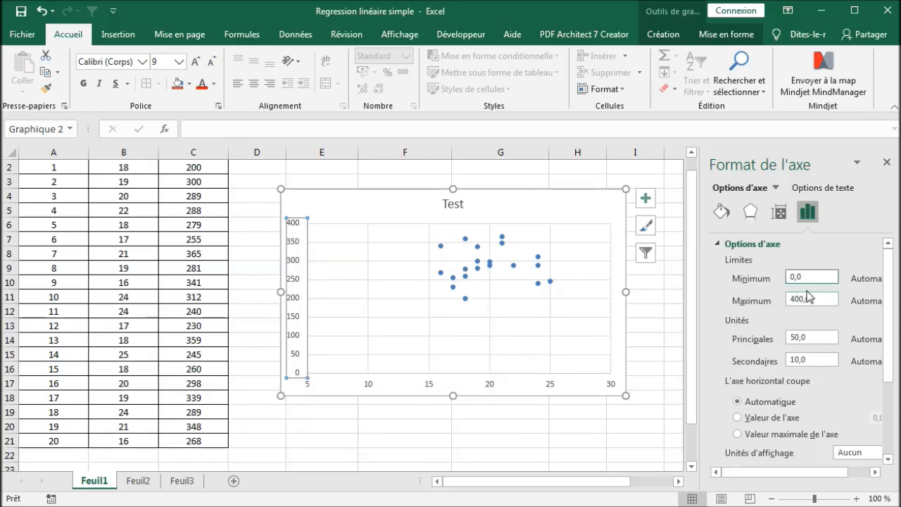
pyautogui.press('BackSpace')
pyautogui.press('BackSpace')
pyautogui.click(818, 299)
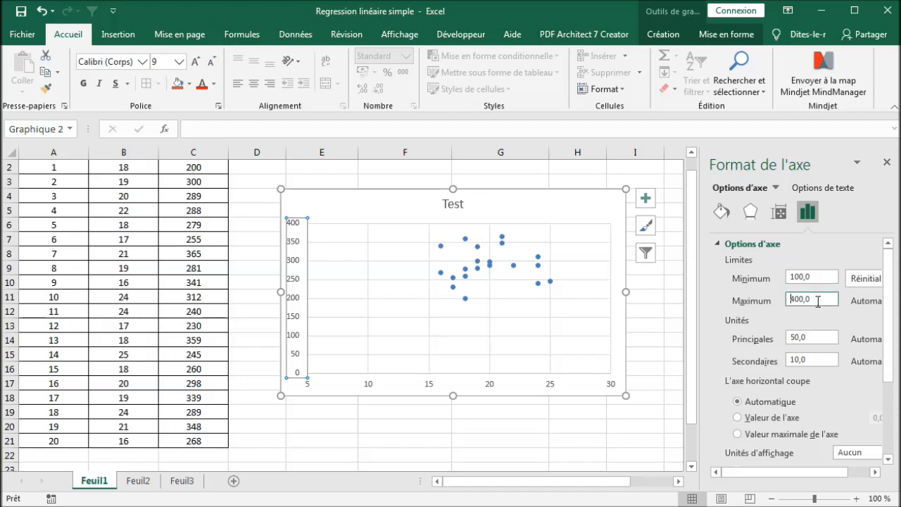
pyautogui.click(461, 426)
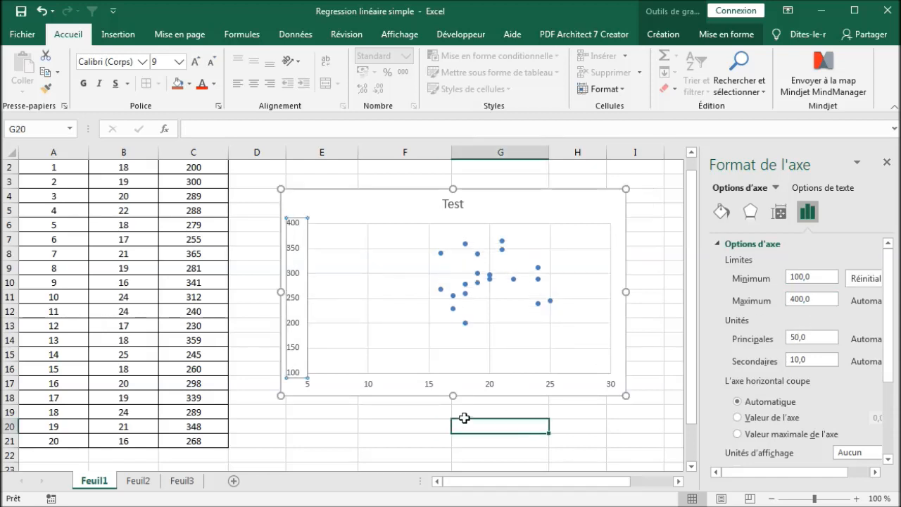
# Step: Add a linear trendline (Linéaire) to the Test scatter chart
pyautogui.click(513, 201)
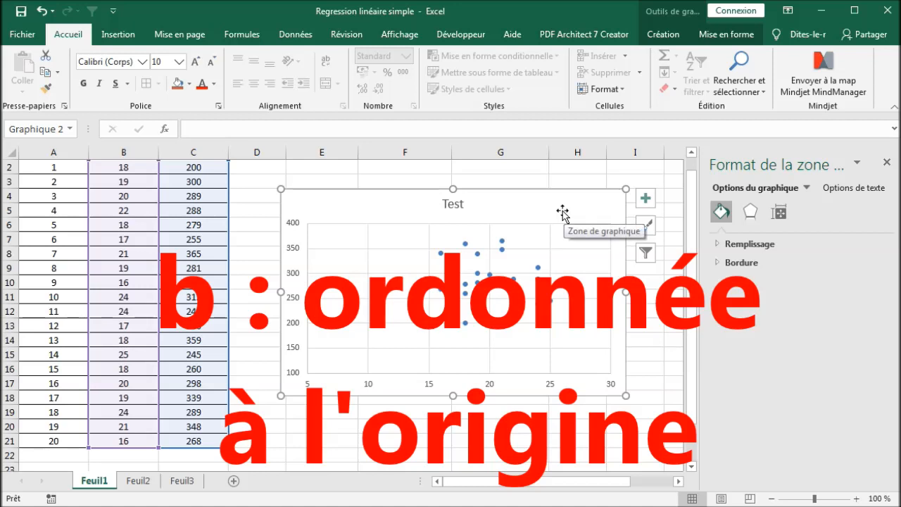
pyautogui.click(530, 223)
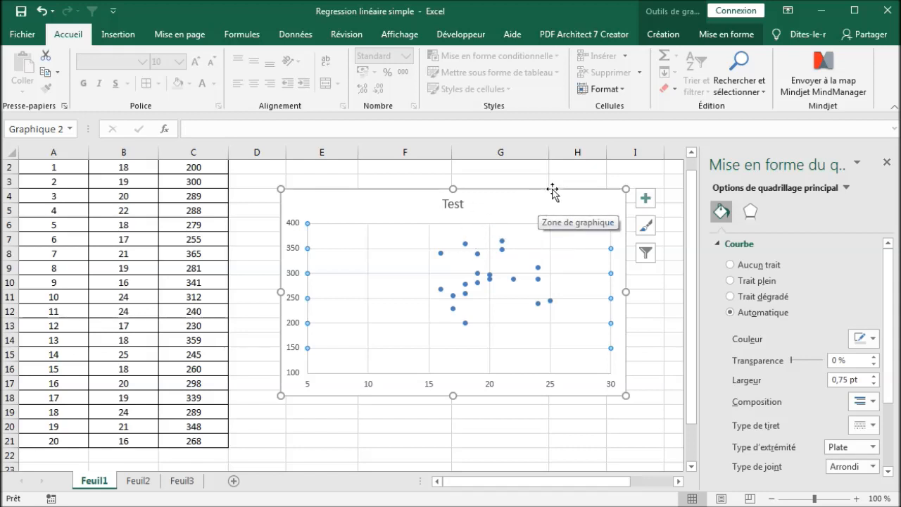
pyautogui.click(660, 37)
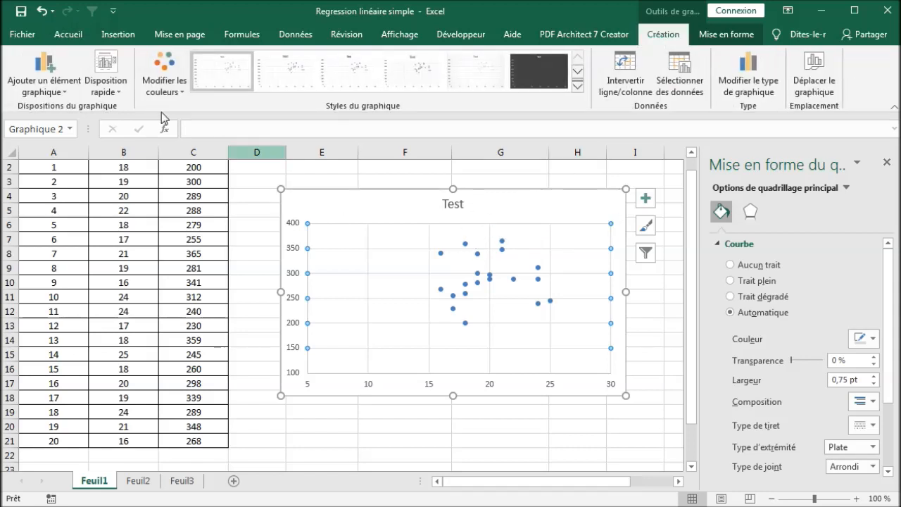
pyautogui.click(65, 91)
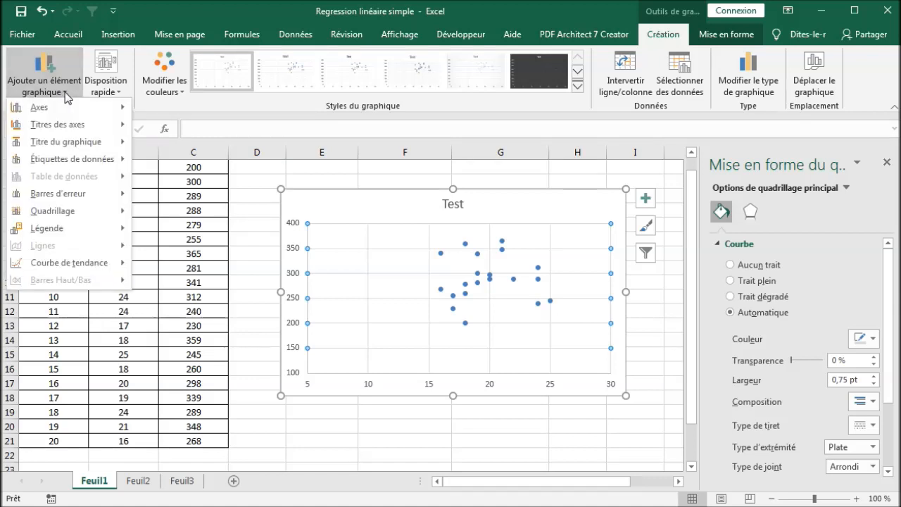
pyautogui.moveTo(105, 265)
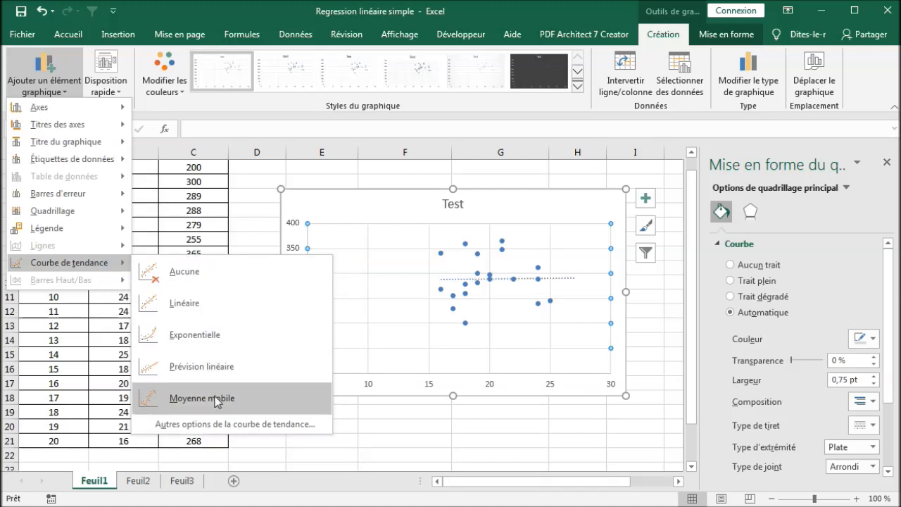
pyautogui.click(207, 305)
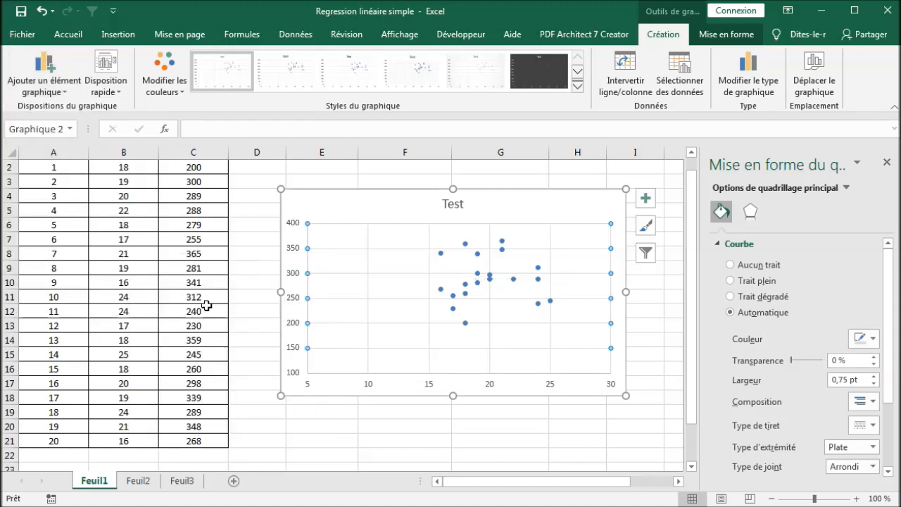
# Step: Display the linear trendline's equation on the Test scatter chart
pyautogui.click(462, 280)
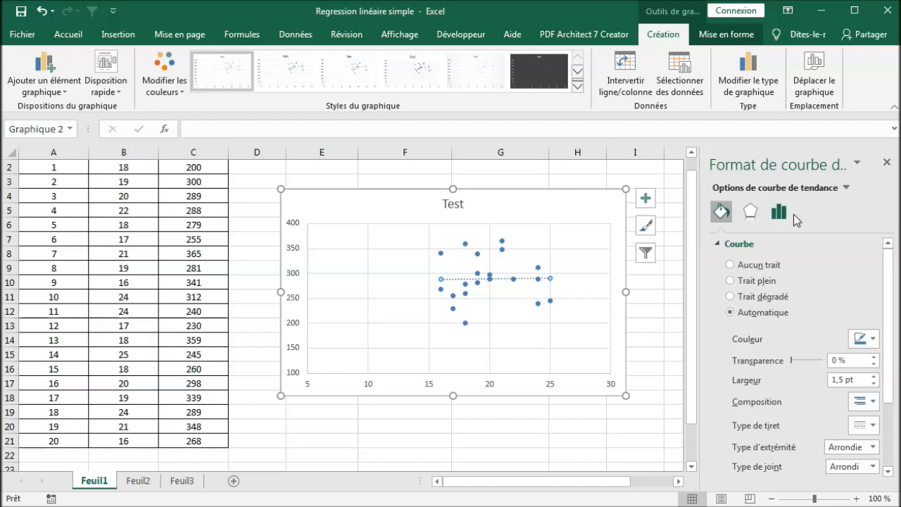
pyautogui.click(887, 163)
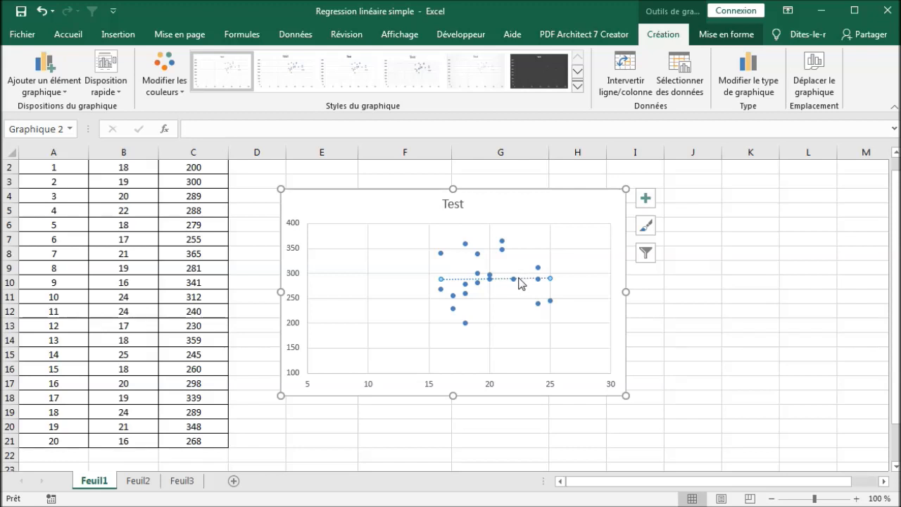
pyautogui.rightClick(521, 284)
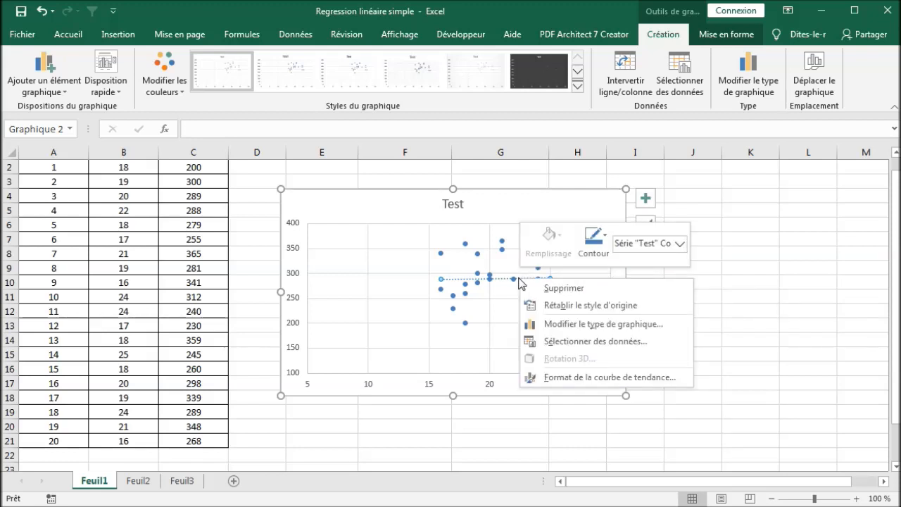
pyautogui.click(648, 381)
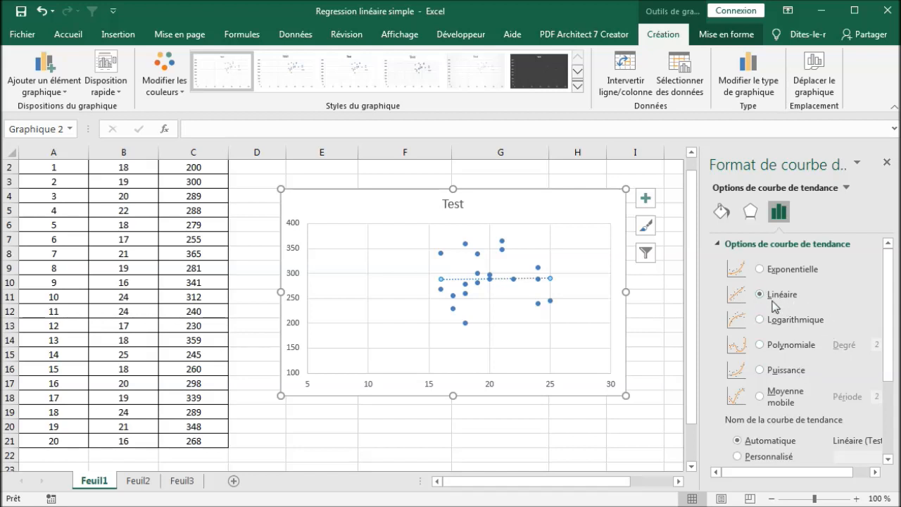
pyautogui.moveTo(887, 314); pyautogui.dragTo(889, 409)
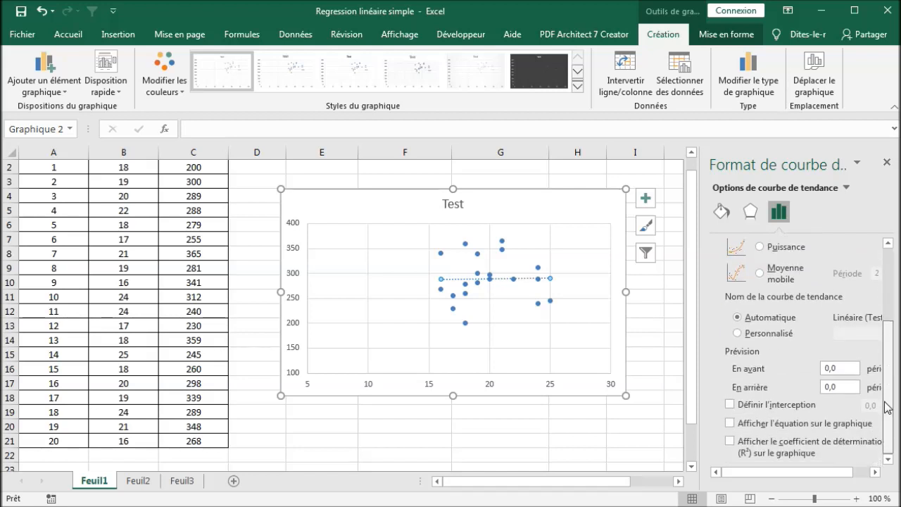
pyautogui.click(730, 423)
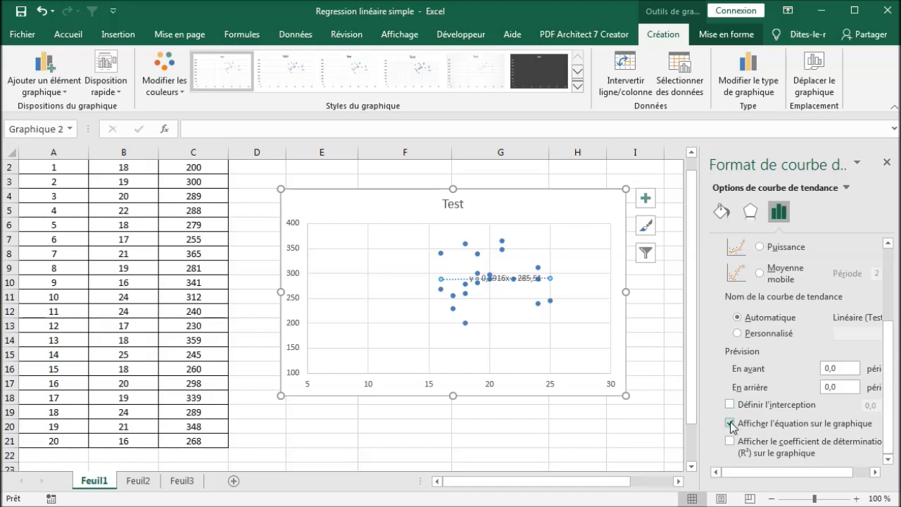
# Step: Move the trendline equation label below the data points and enlarge its font to size 20
pyautogui.click(506, 287)
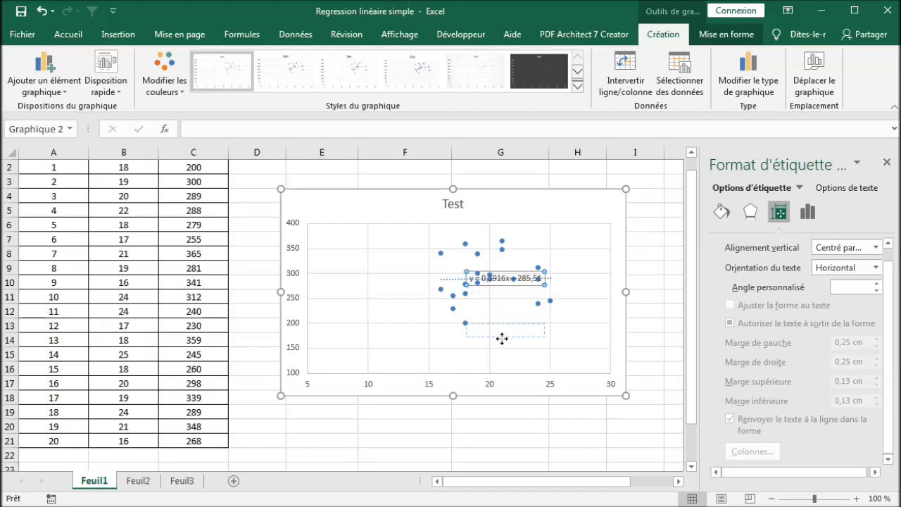
pyautogui.click(69, 33)
pyautogui.click(196, 63)
pyautogui.click(195, 62)
pyautogui.click(195, 63)
pyautogui.click(196, 63)
pyautogui.click(196, 63)
pyautogui.click(198, 64)
pyautogui.click(198, 65)
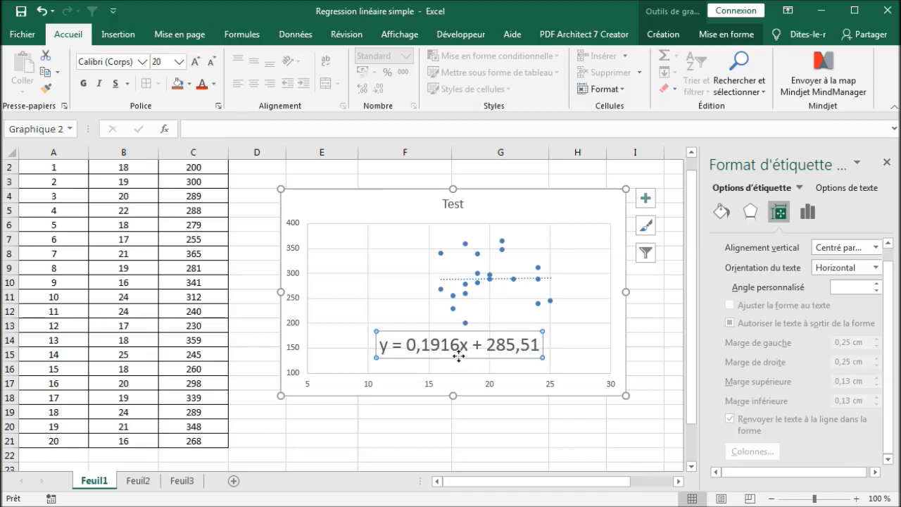
# Step: Highlight the slope and the intercept in the trendline equation to examine them
pyautogui.moveTo(459, 345); pyautogui.dragTo(407, 345)
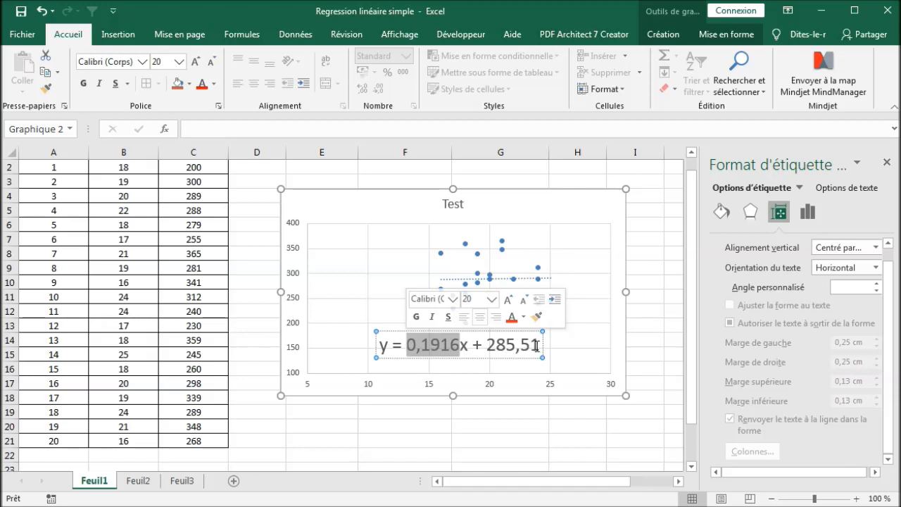
pyautogui.doubleClick(487, 345)
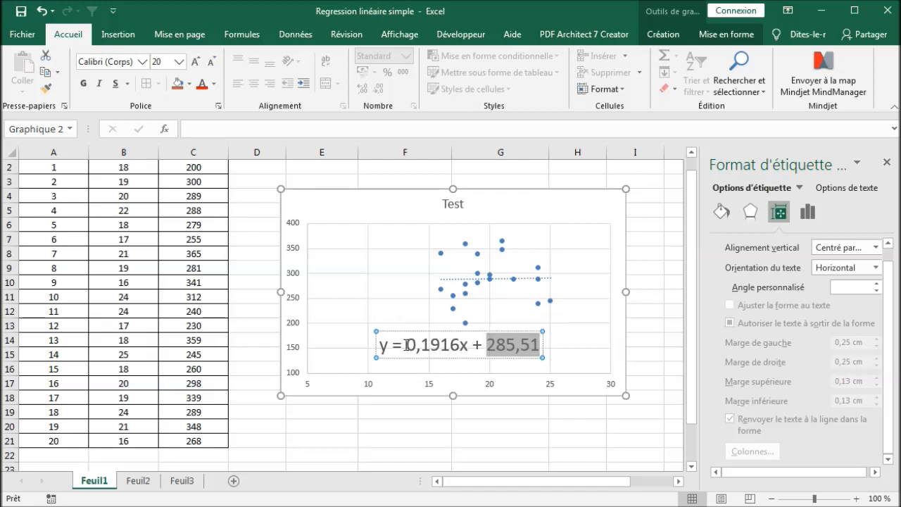
pyautogui.moveTo(407, 345); pyautogui.dragTo(450, 345)
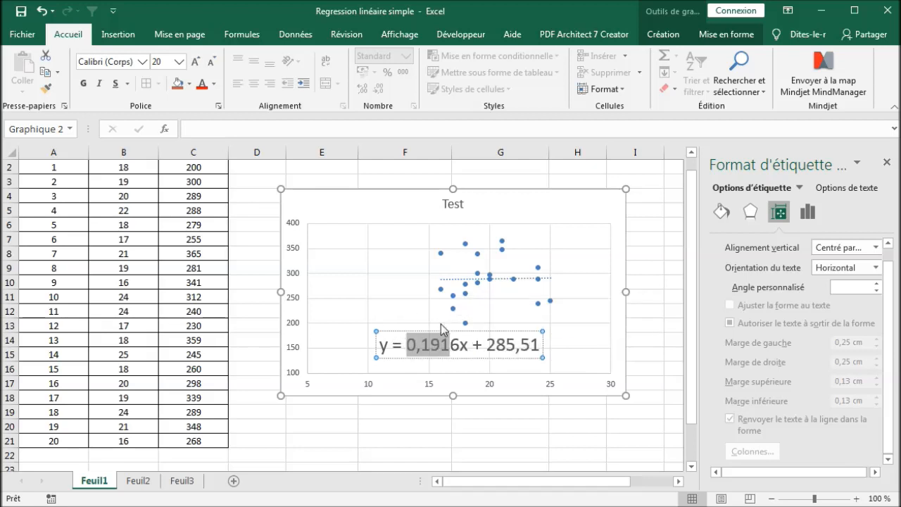
# Step: Move the Test chart down to start around row 7 and enter the header pente in cell D1
pyautogui.scroll(1, 442, 329)
pyautogui.moveTo(342, 216); pyautogui.dragTo(335, 260)
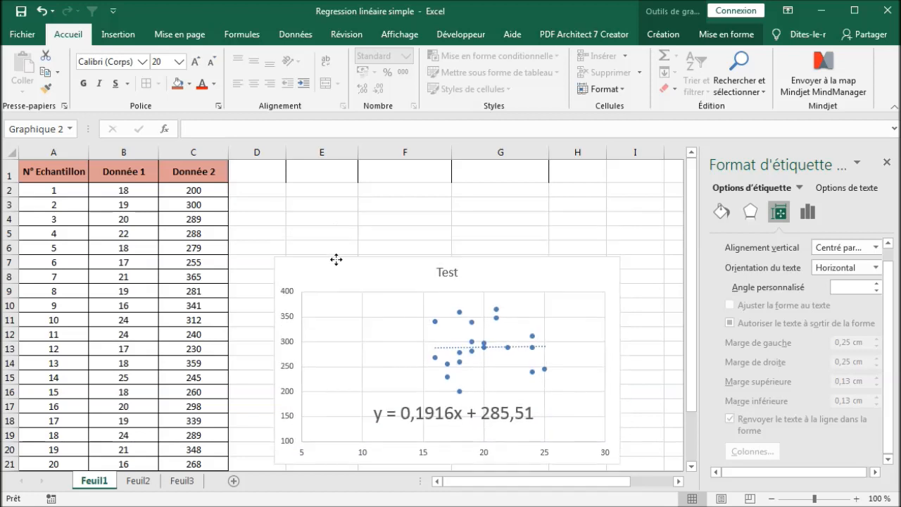
pyautogui.click(259, 177)
pyautogui.write('pe')
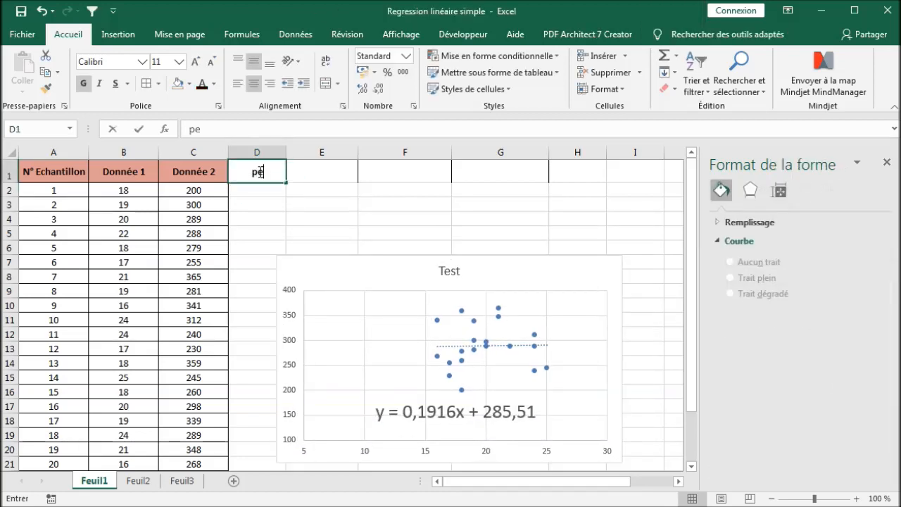
pyautogui.write('nte')
pyautogui.press('Return')
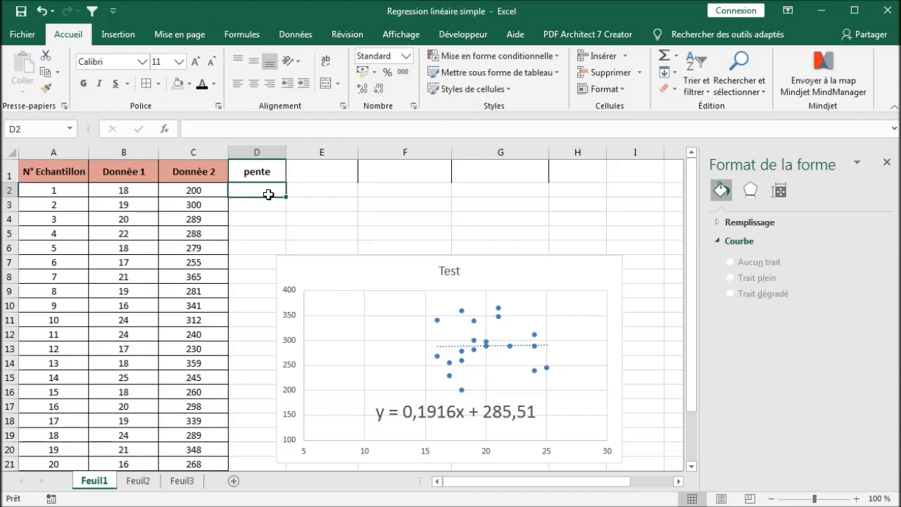
# Step: Calculate the regression slope in D2 with =PENTE(C2:C21;B2:B21) and compare it with the chart's equation
pyautogui.write('=pen')
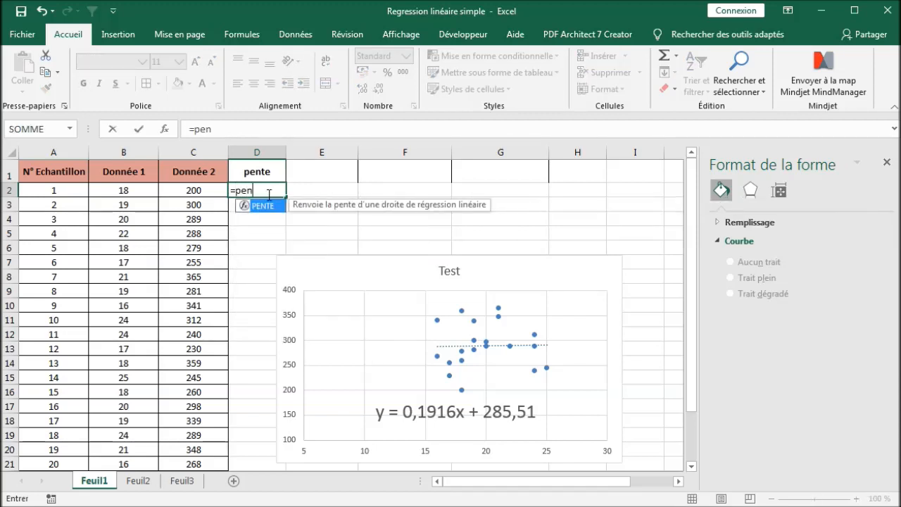
pyautogui.press('Tab')
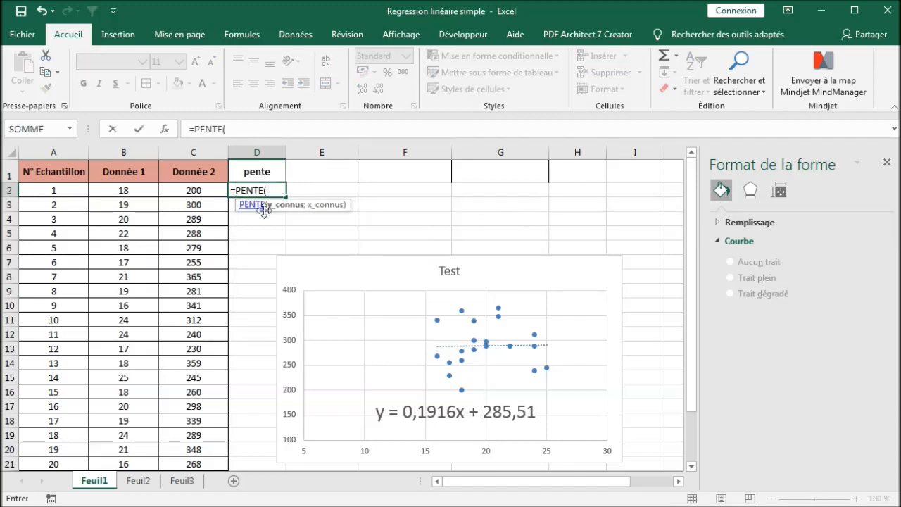
pyautogui.moveTo(187, 191); pyautogui.dragTo(189, 405)
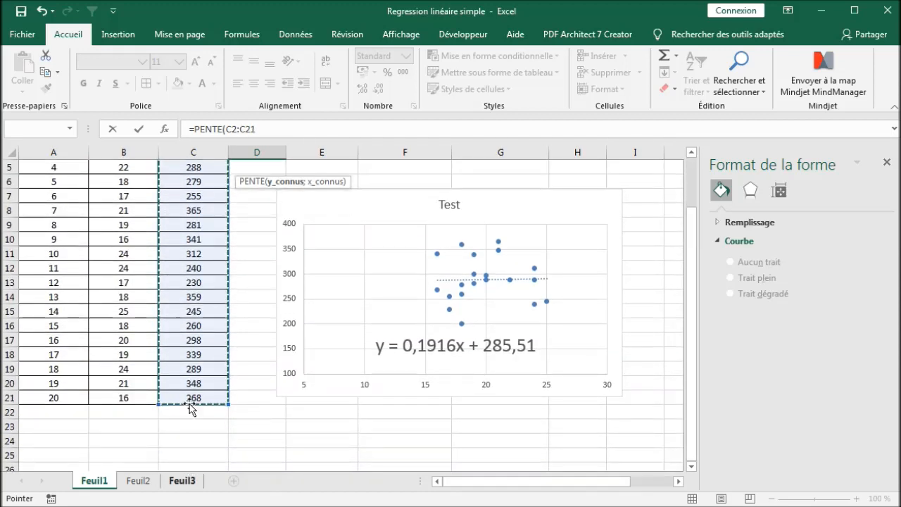
pyautogui.write(';')
pyautogui.scroll(2, 245, 303)
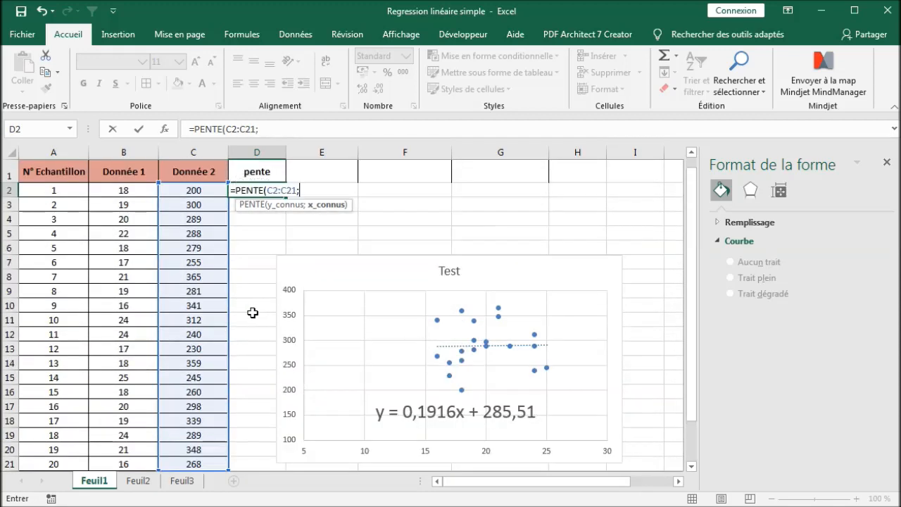
pyautogui.moveTo(125, 191); pyautogui.dragTo(130, 383)
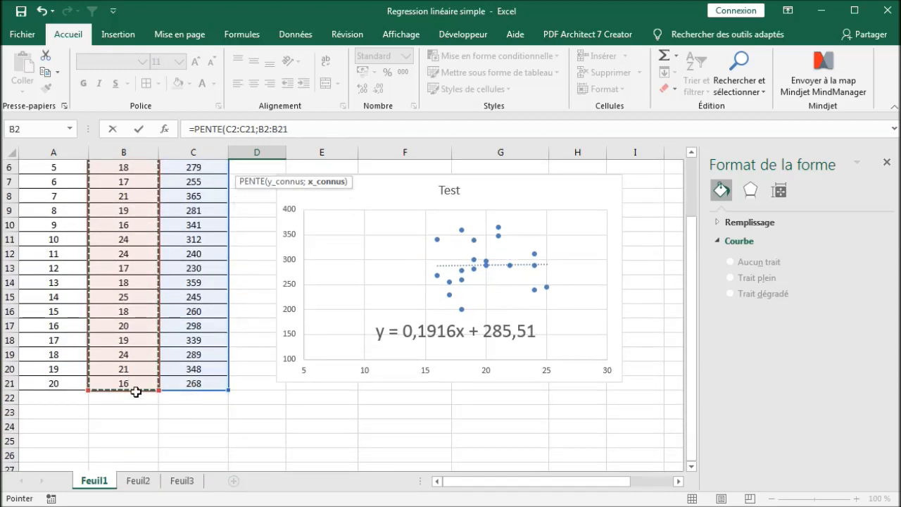
pyautogui.press('Return')
pyautogui.scroll(1, 337, 338)
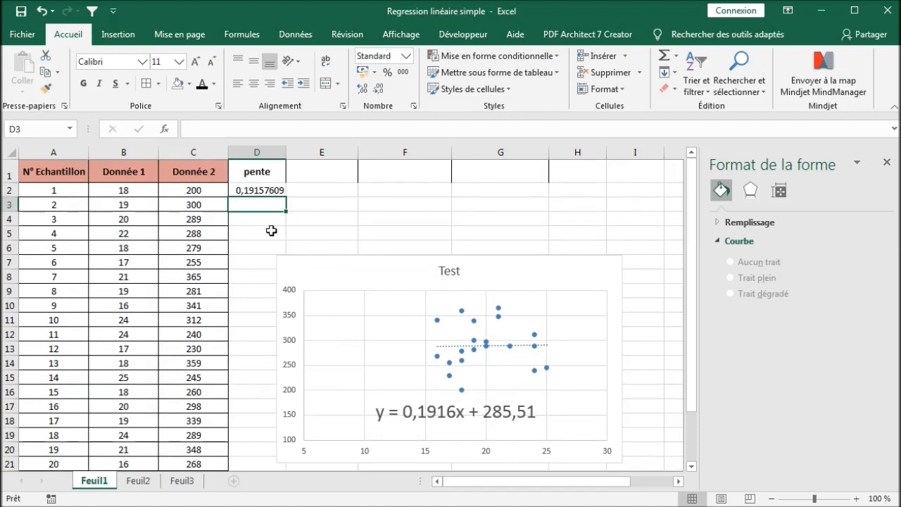
pyautogui.click(260, 189)
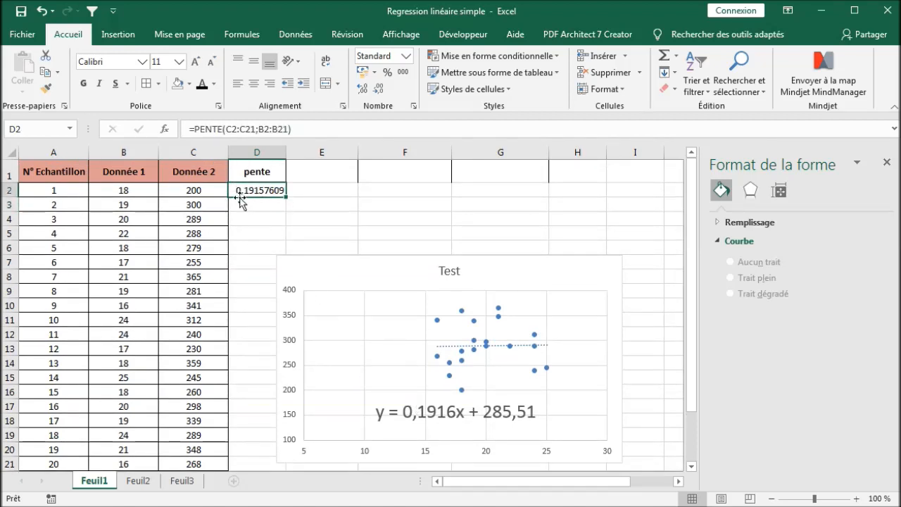
pyautogui.click(439, 414)
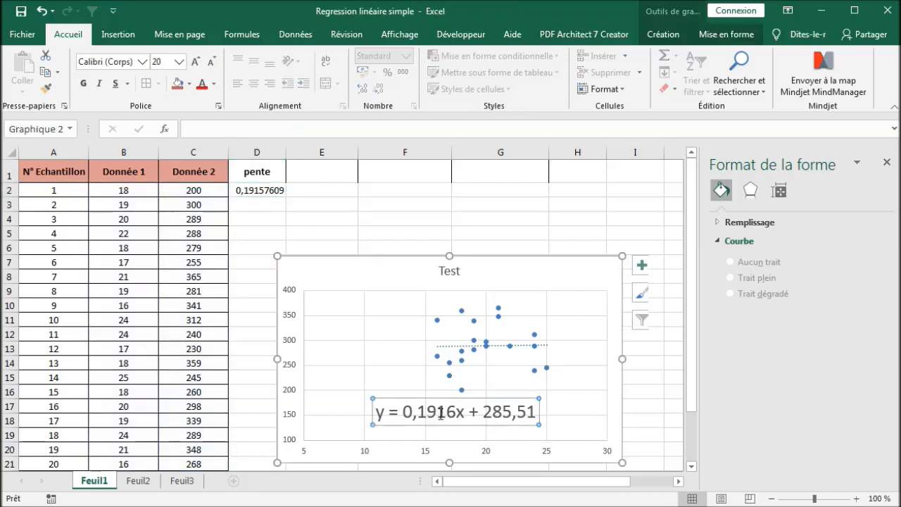
# Step: Enter the header ordonnée à l'origine in cell E1 and widen column E to fit it
pyautogui.click(313, 173)
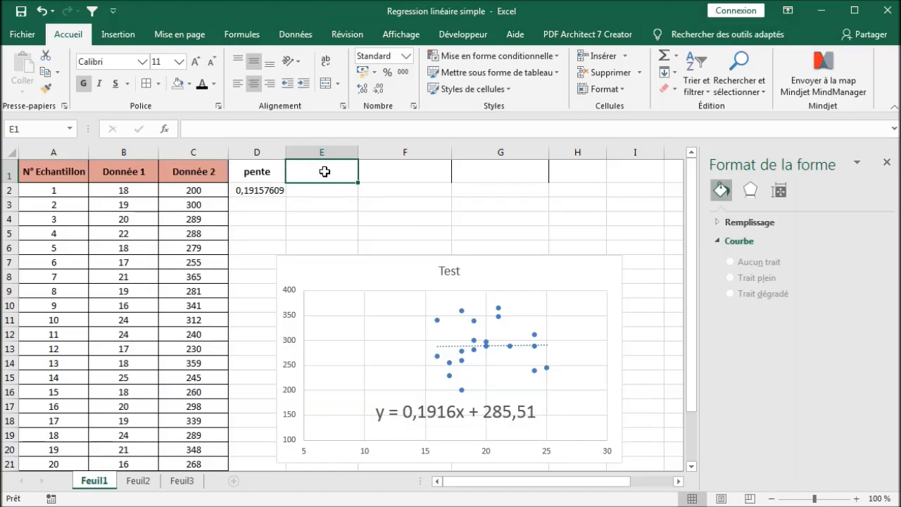
pyautogui.write('ordonn')
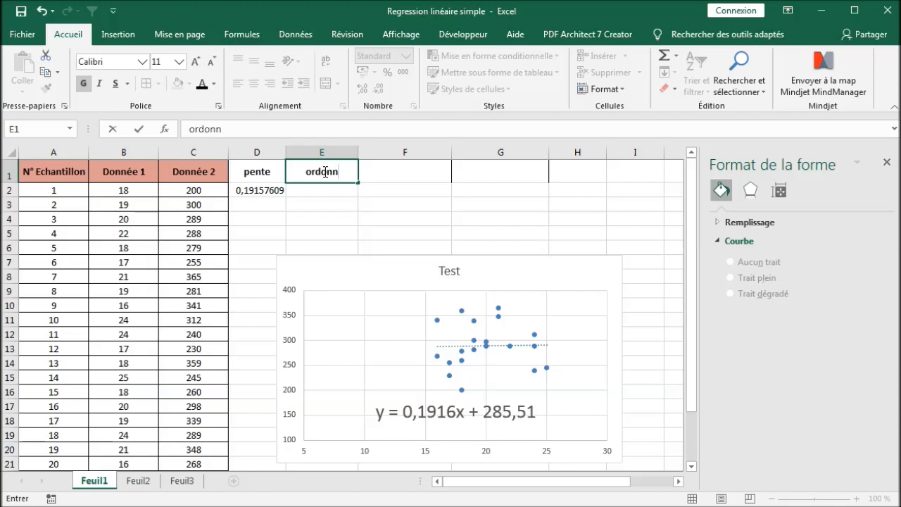
pyautogui.write('ée à ')
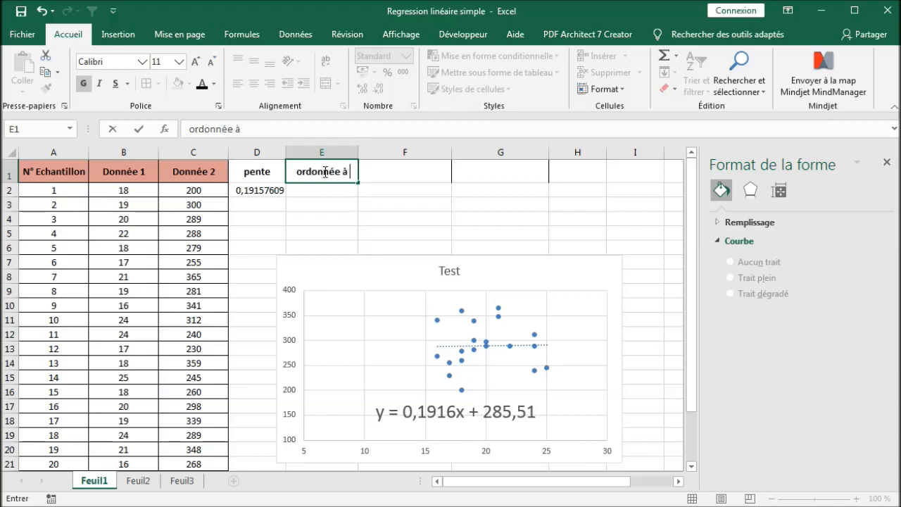
pyautogui.write("l'origine")
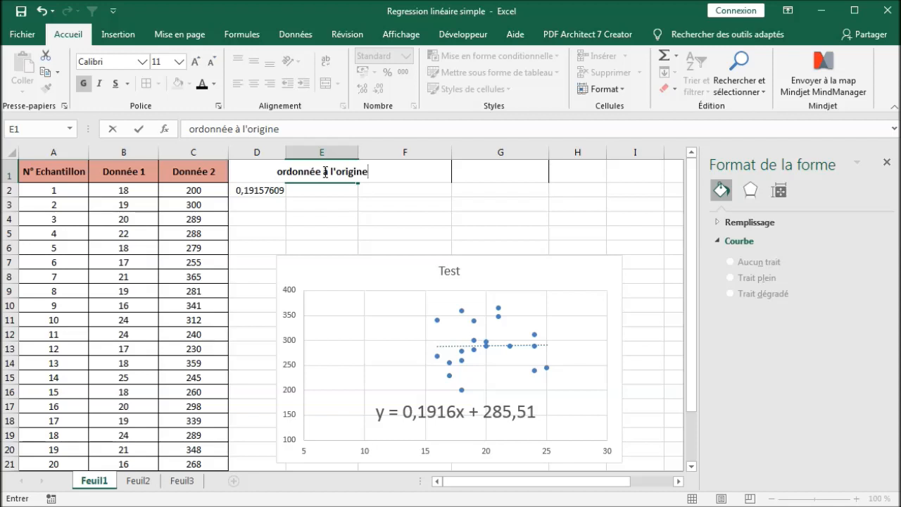
pyautogui.press('Return')
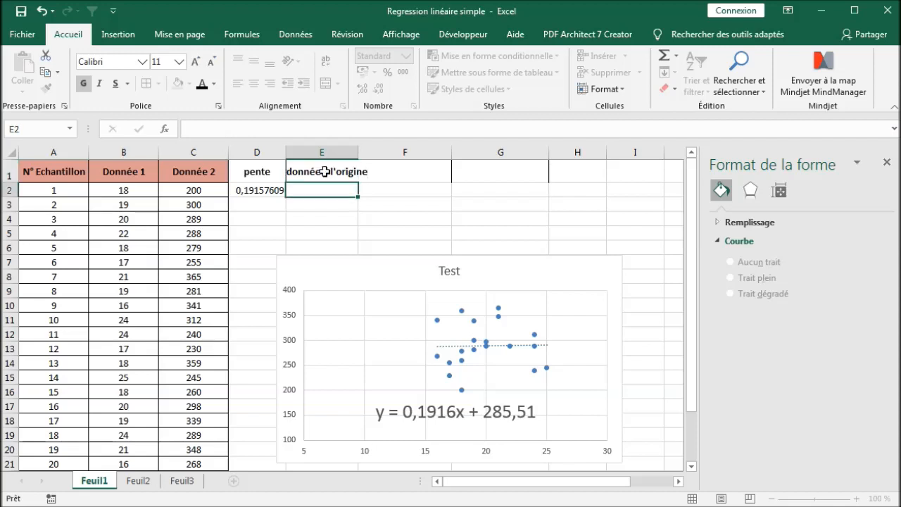
pyautogui.moveTo(359, 152); pyautogui.dragTo(376, 152)
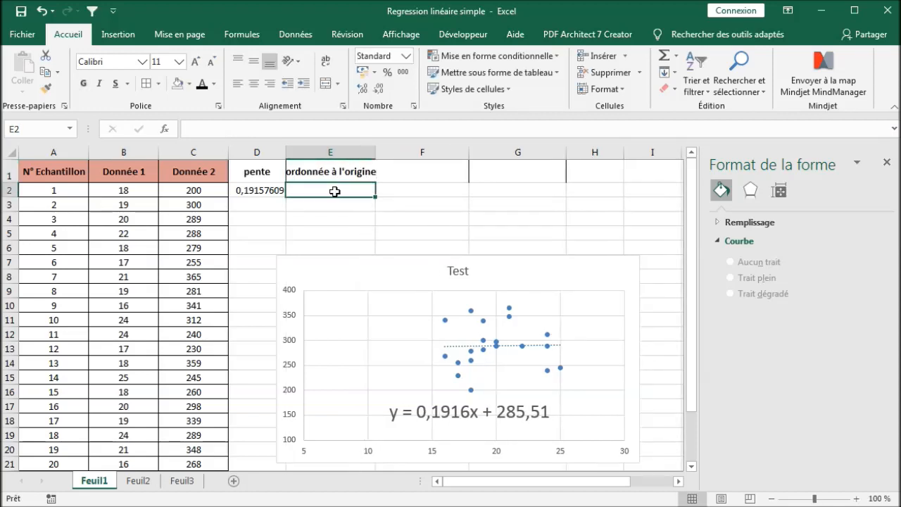
# Step: Calculate the regression intercept in E2 with =ORDONNEE.ORIGINE(C2:C21;B2:B21) and compare it with the chart's equation
pyautogui.write('=or')
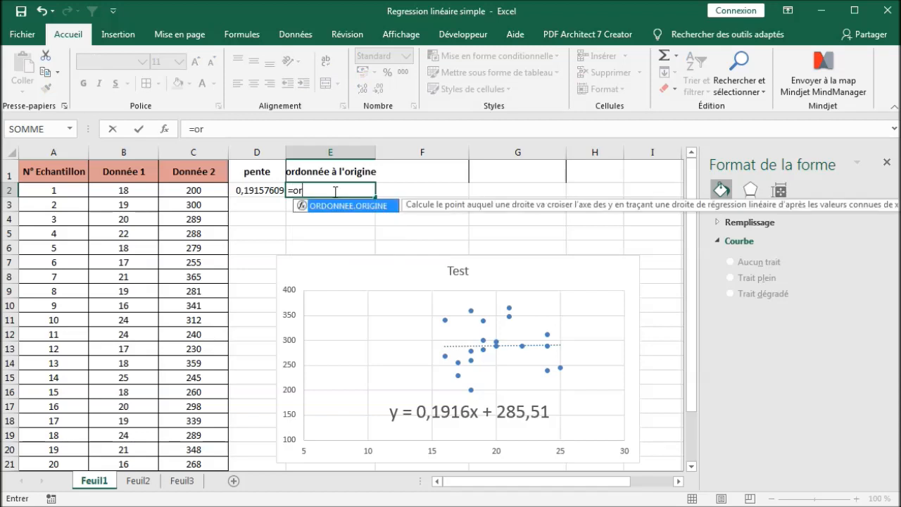
pyautogui.press('Tab')
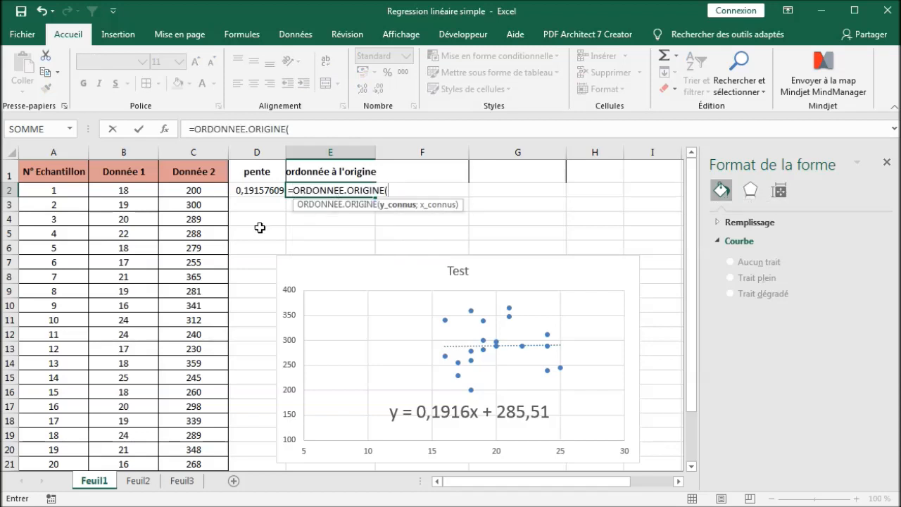
pyautogui.moveTo(202, 195); pyautogui.dragTo(200, 396)
pyautogui.write(';')
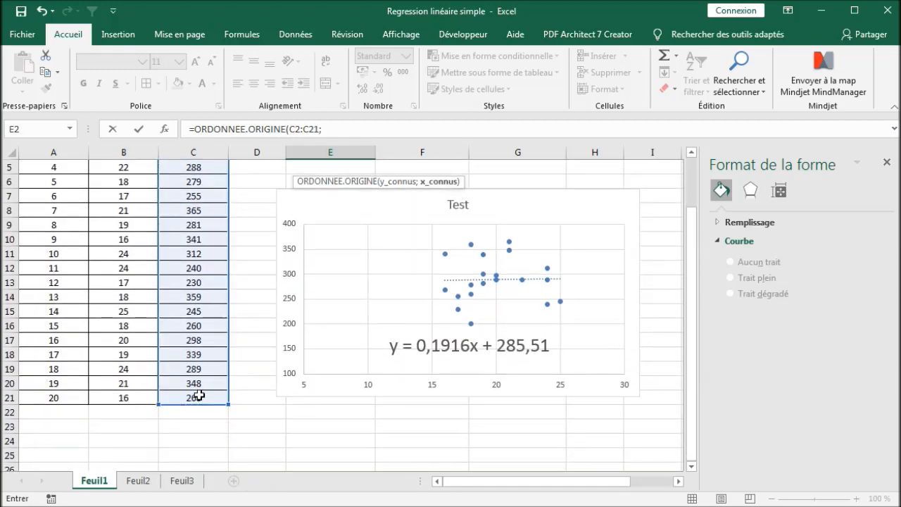
pyautogui.scroll(2, 243, 347)
pyautogui.moveTo(121, 191); pyautogui.dragTo(127, 396)
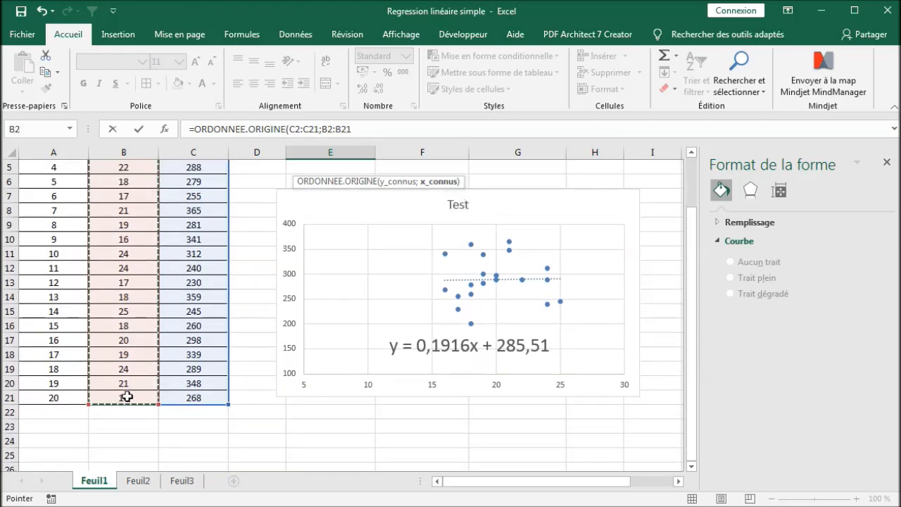
pyautogui.press('Return')
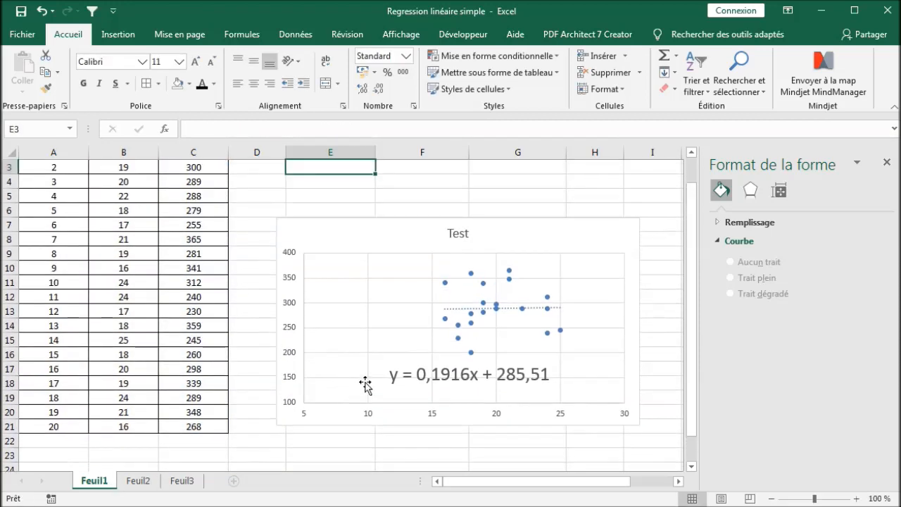
pyautogui.click(340, 190)
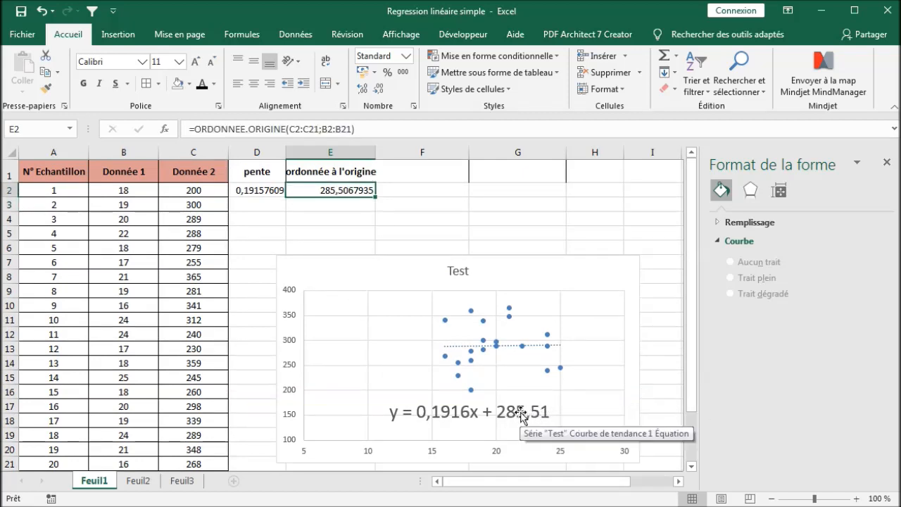
# Step: Enter the header coef de correlation in cell F1
pyautogui.click(414, 171)
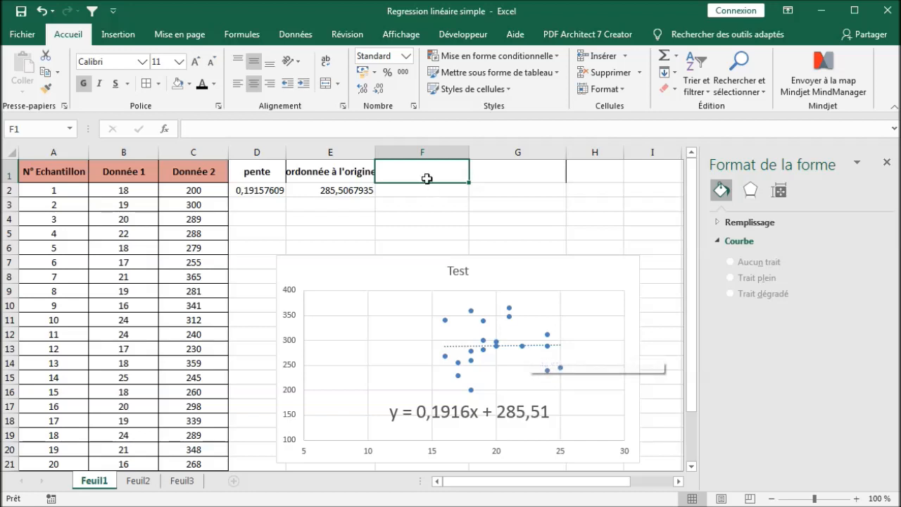
pyautogui.write('co')
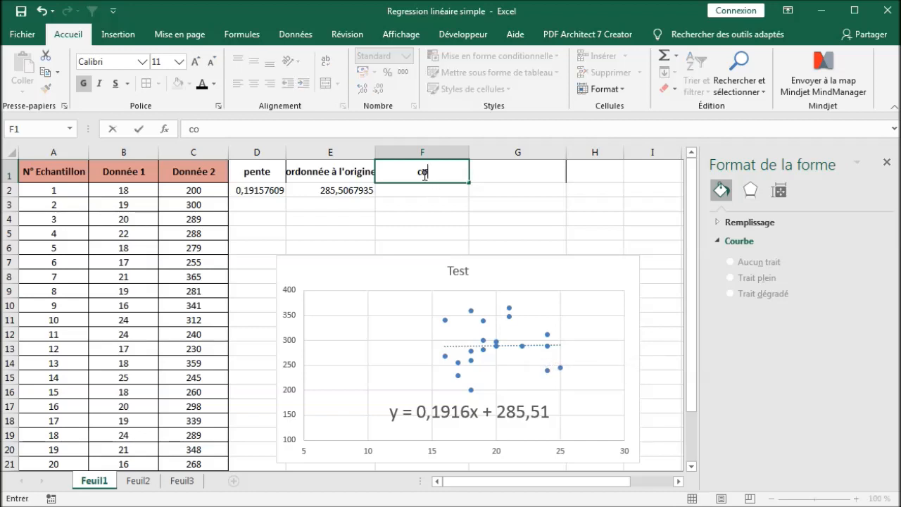
pyautogui.write('ef de corr')
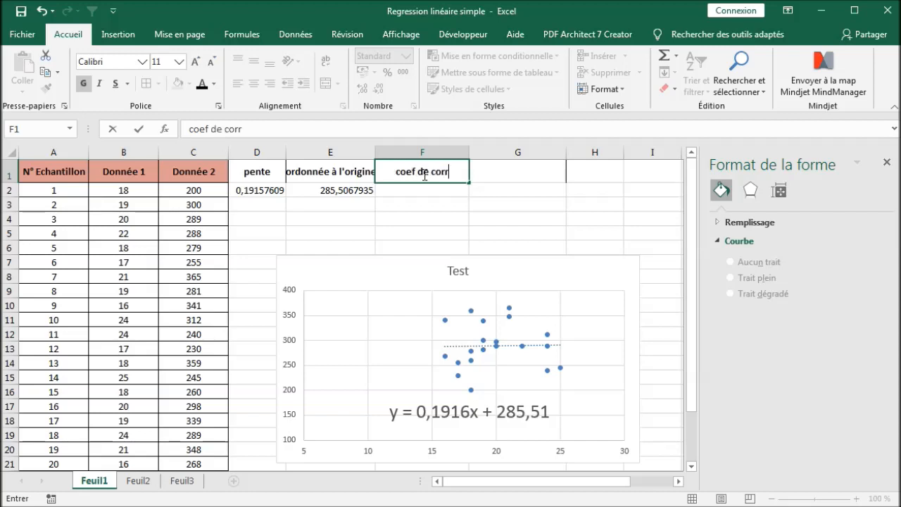
pyautogui.write('elation')
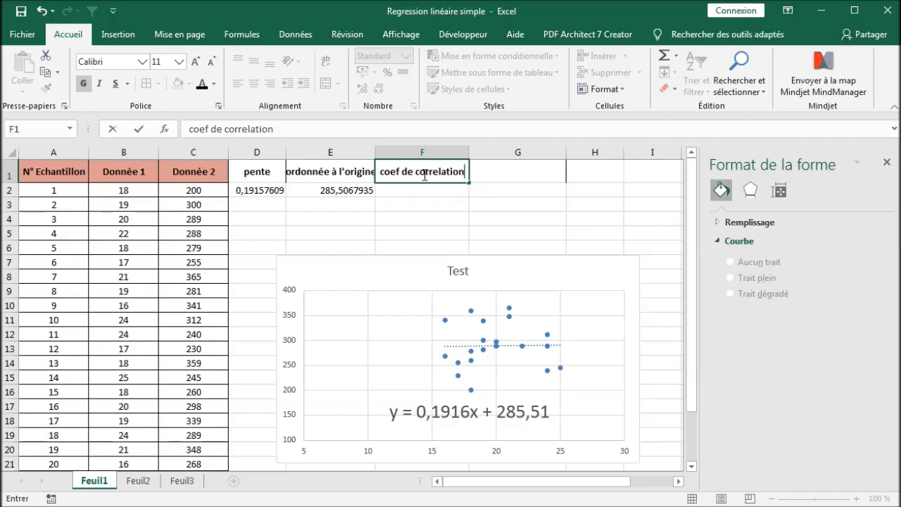
# Step: Calculate the correlation coefficient in F2 with =COEFFICIENT.CORRELATION(C2:C21;B2:B21) and check the formula
pyautogui.click(422, 190)
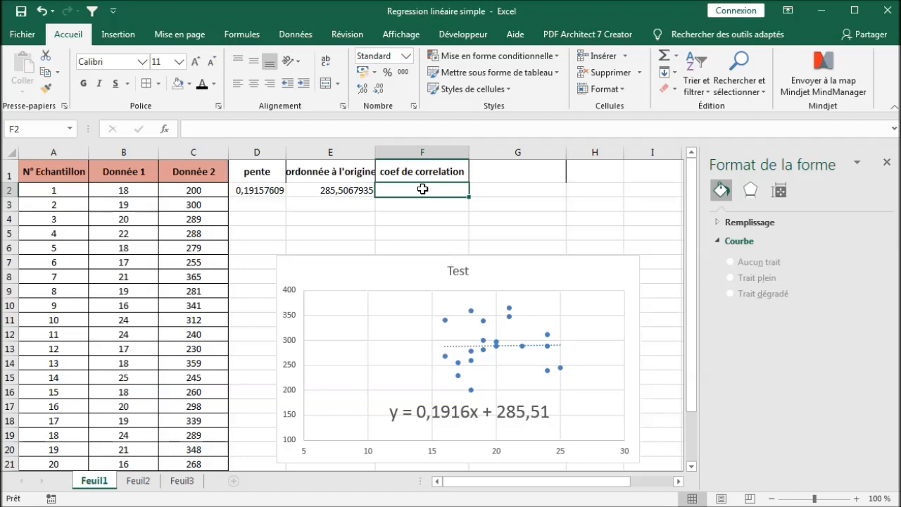
pyautogui.write('=coe')
pyautogui.press('Down')
pyautogui.press('Down')
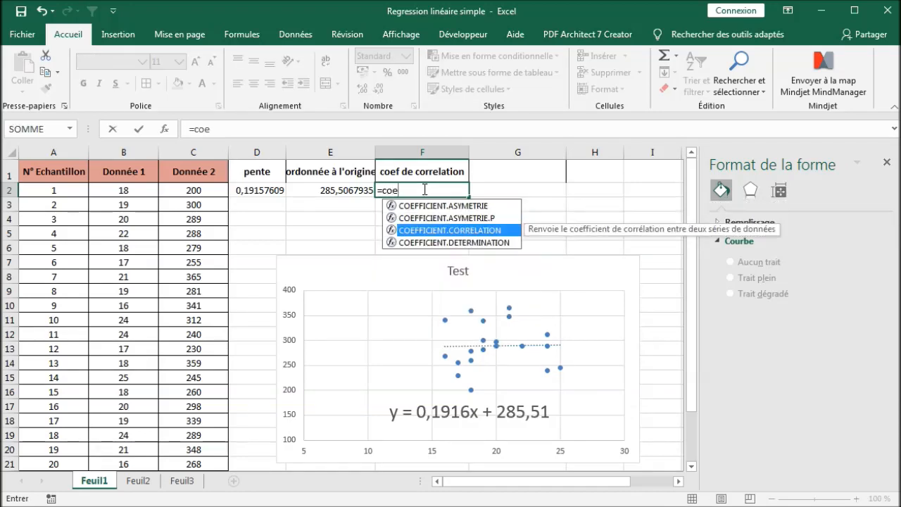
pyautogui.press('Tab')
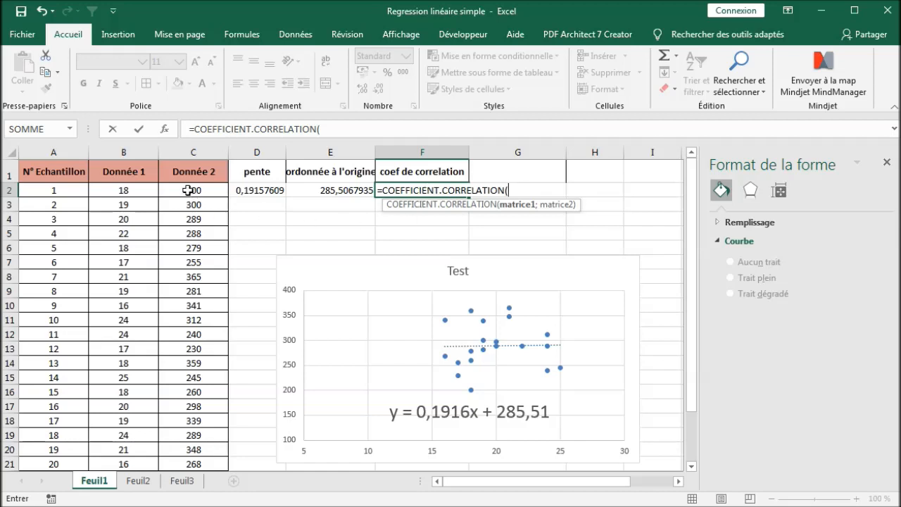
pyautogui.moveTo(188, 189); pyautogui.dragTo(193, 411)
pyautogui.write(';')
pyautogui.moveTo(128, 185); pyautogui.dragTo(129, 391)
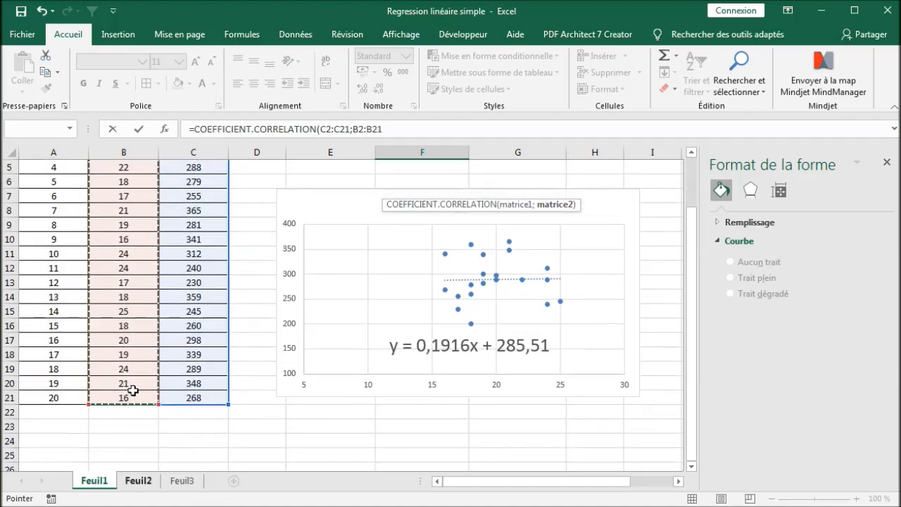
pyautogui.press('Return')
pyautogui.scroll(1, 423, 338)
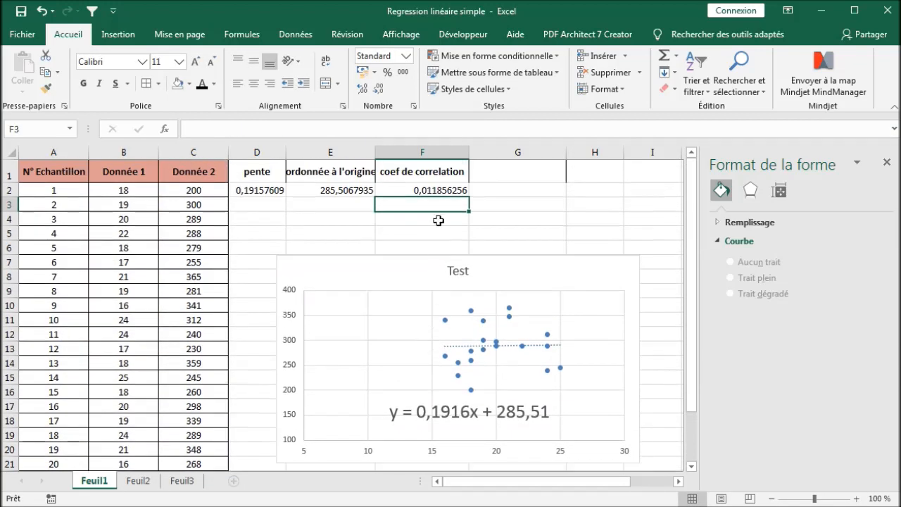
pyautogui.click(422, 191)
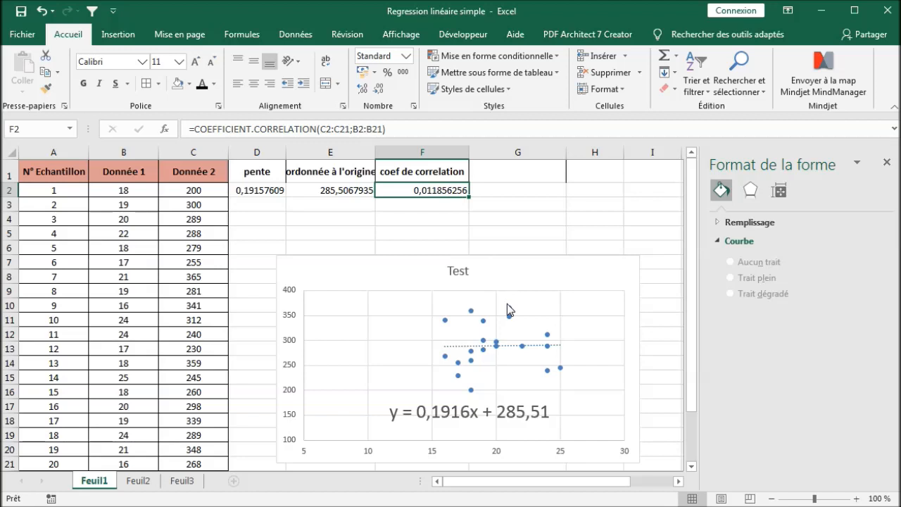
# Step: Examine the chart's trendline equation together with the Donnée 2 and Donnée 1 columns it relates
pyautogui.click(446, 420)
pyautogui.click(445, 420)
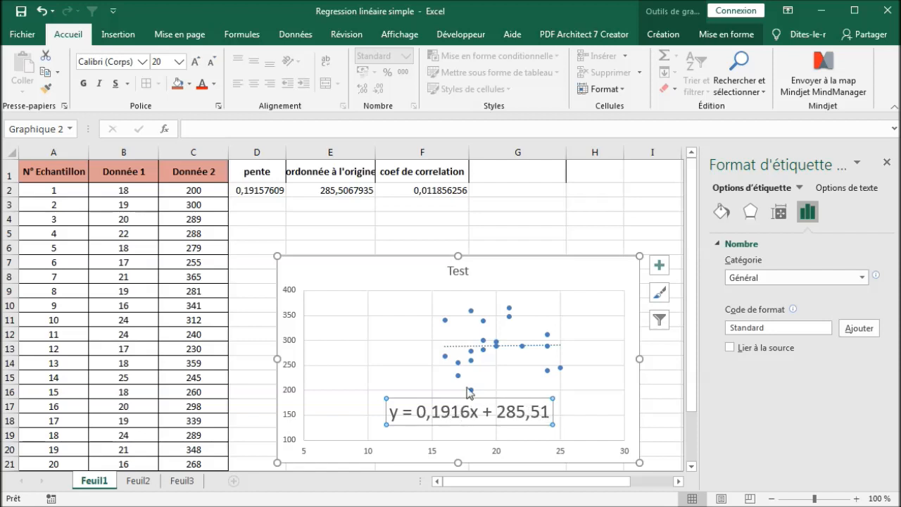
pyautogui.click(193, 150)
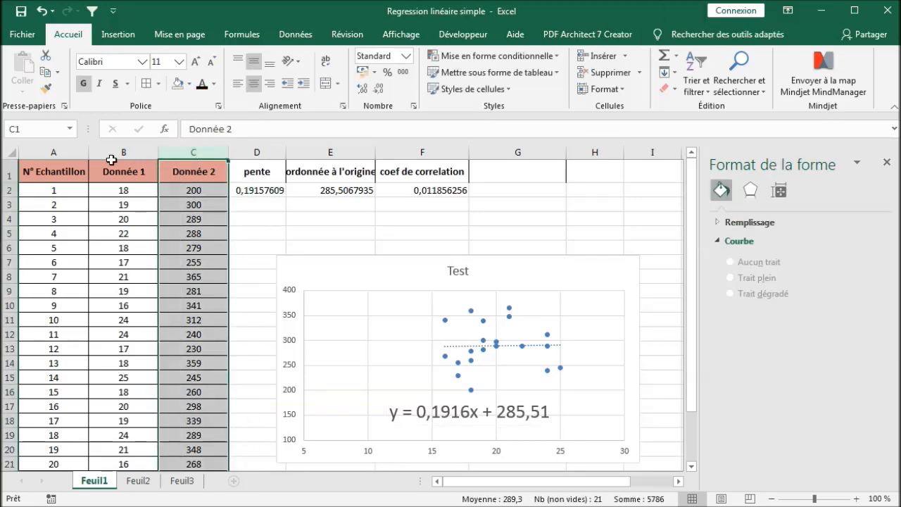
pyautogui.click(137, 148)
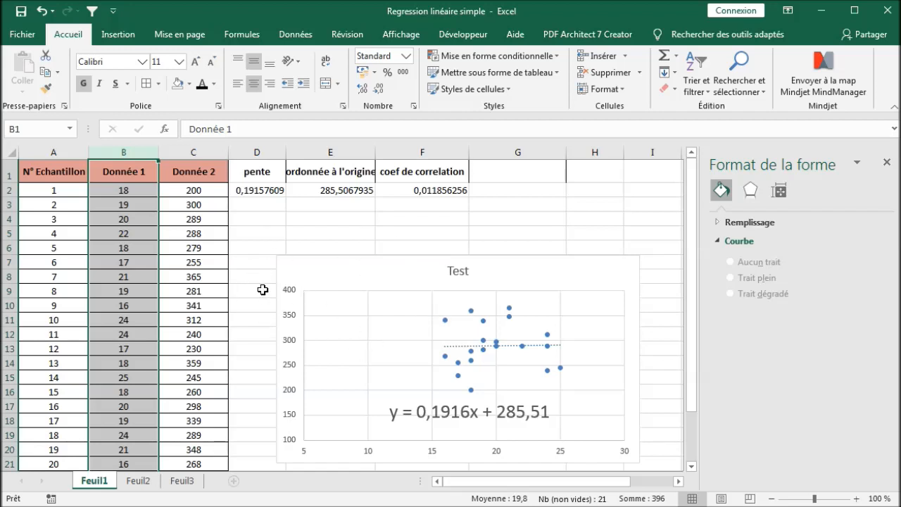
# Step: Try to replace the known y range in D2's PENTE formula with the whole of column B
pyautogui.click(259, 190)
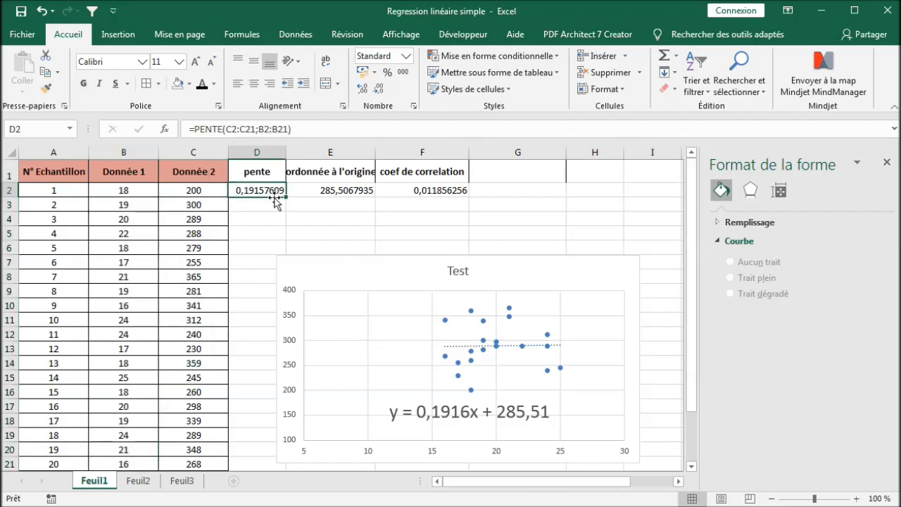
pyautogui.moveTo(255, 129); pyautogui.dragTo(229, 129)
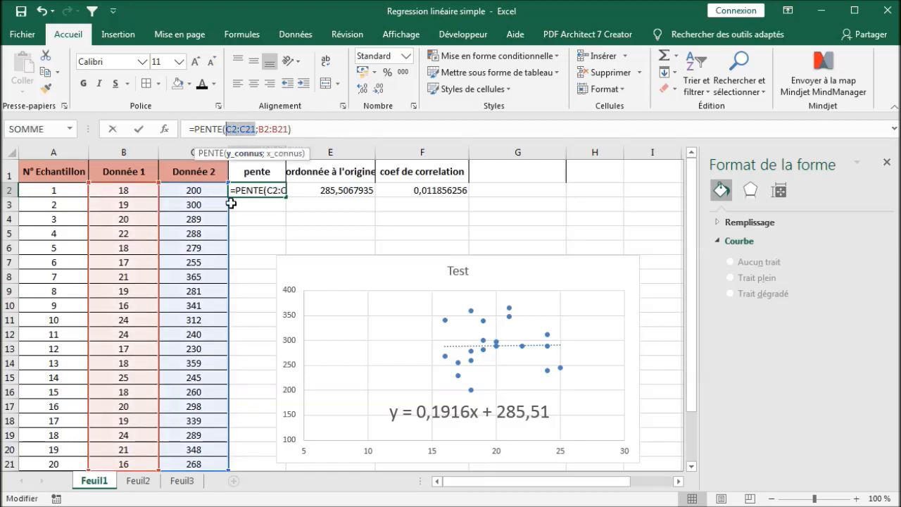
pyautogui.click(132, 149)
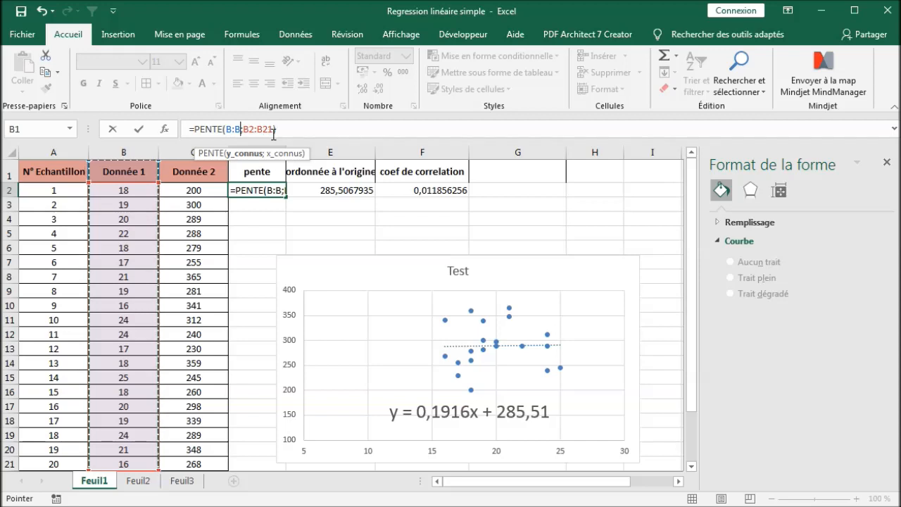
pyautogui.press('Escape')
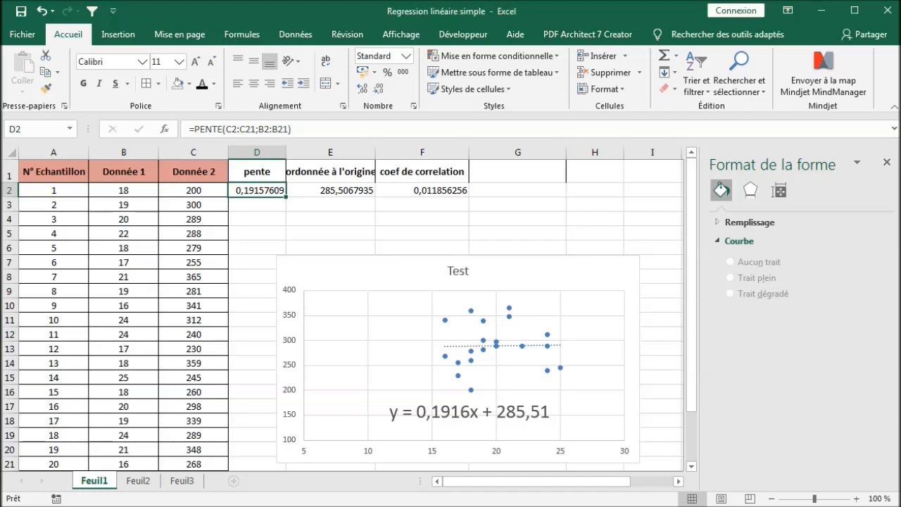
pyautogui.click(307, 219)
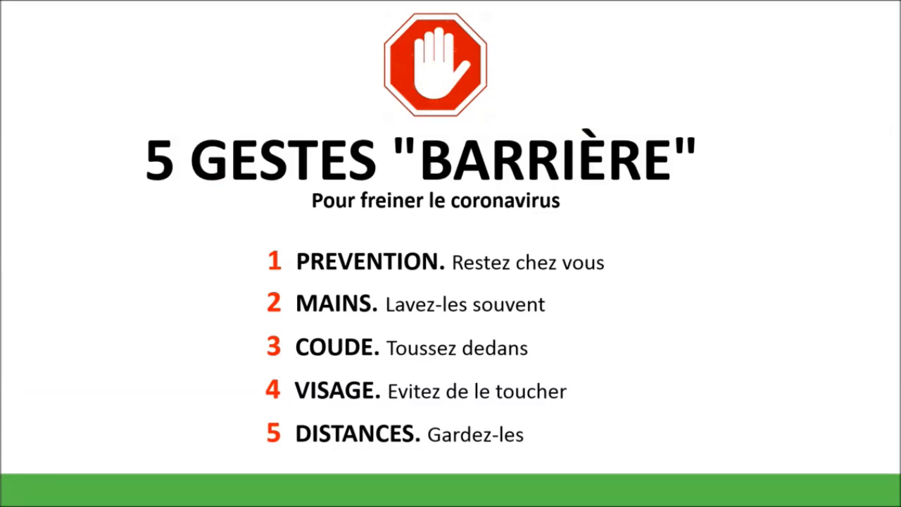